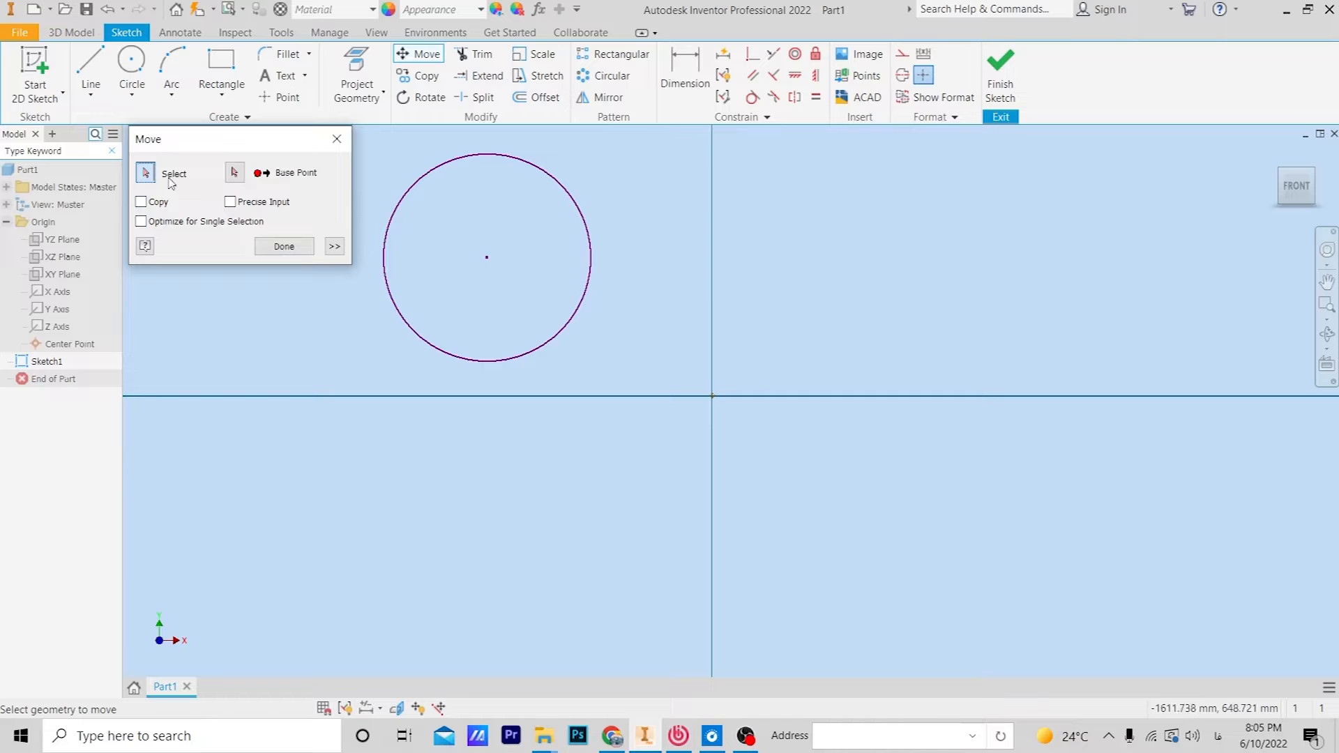
- Move the circle by its centre point onto the sketch origin
click(456, 165)
click(243, 180)
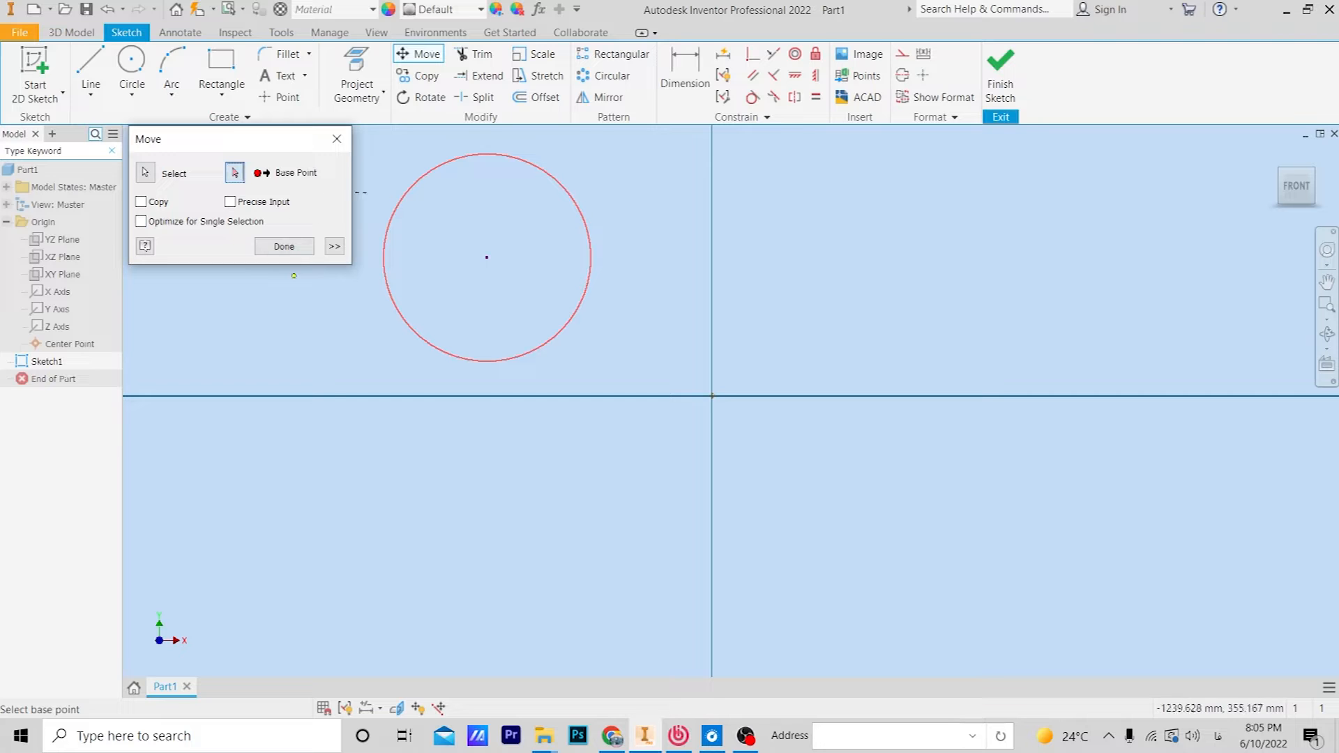
click(486, 258)
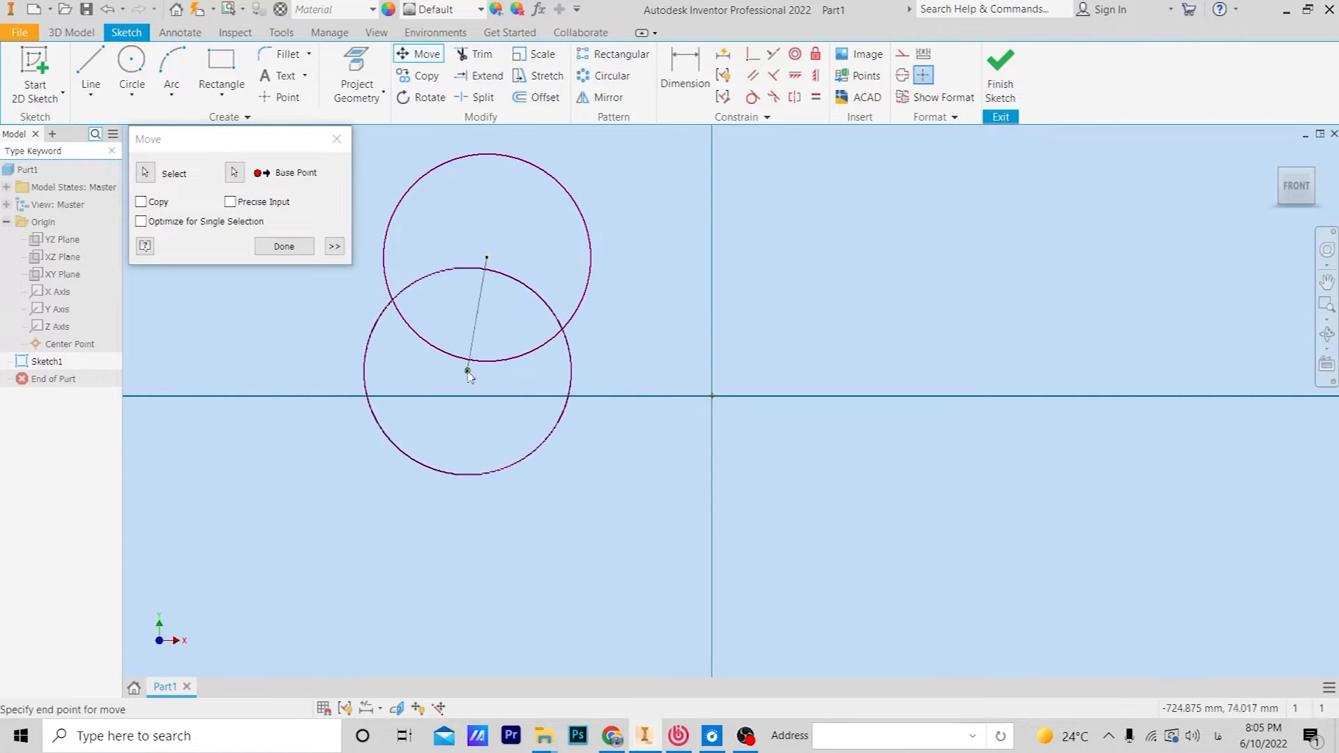
click(713, 396)
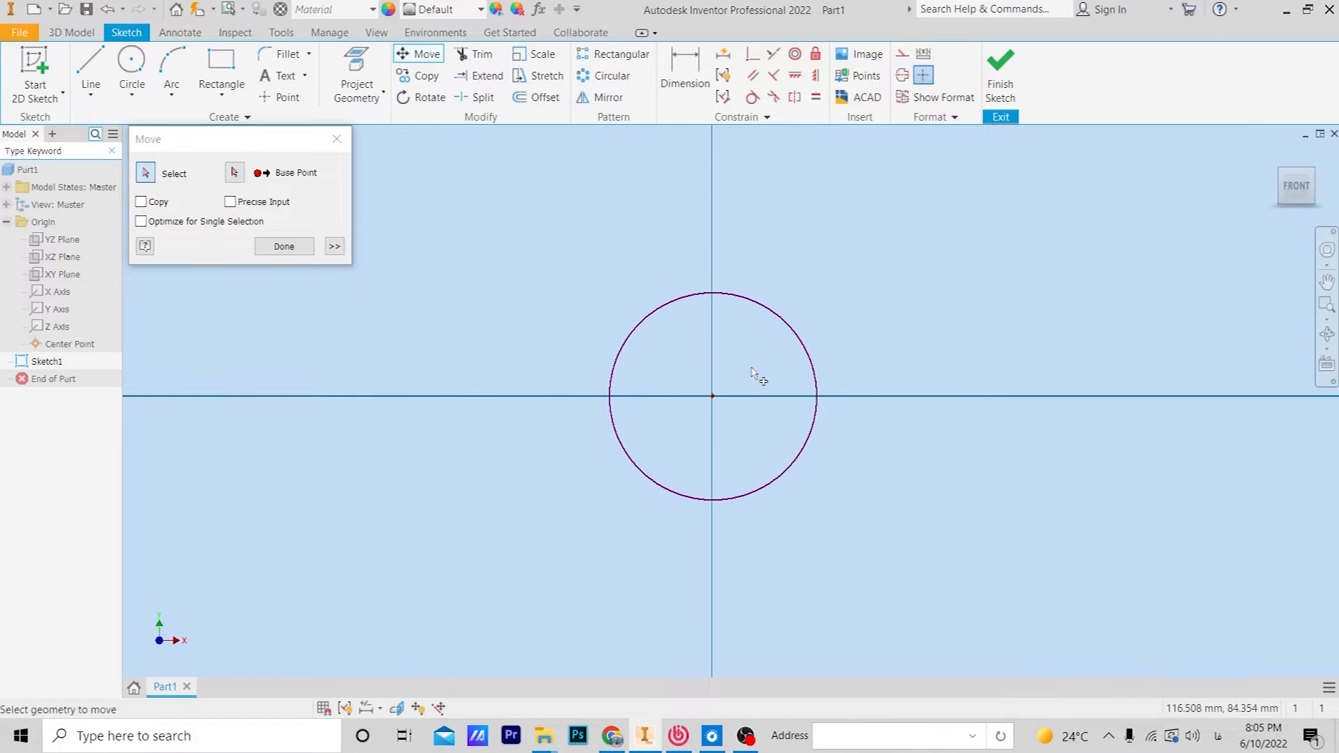
right_click(756, 373)
click(795, 380)
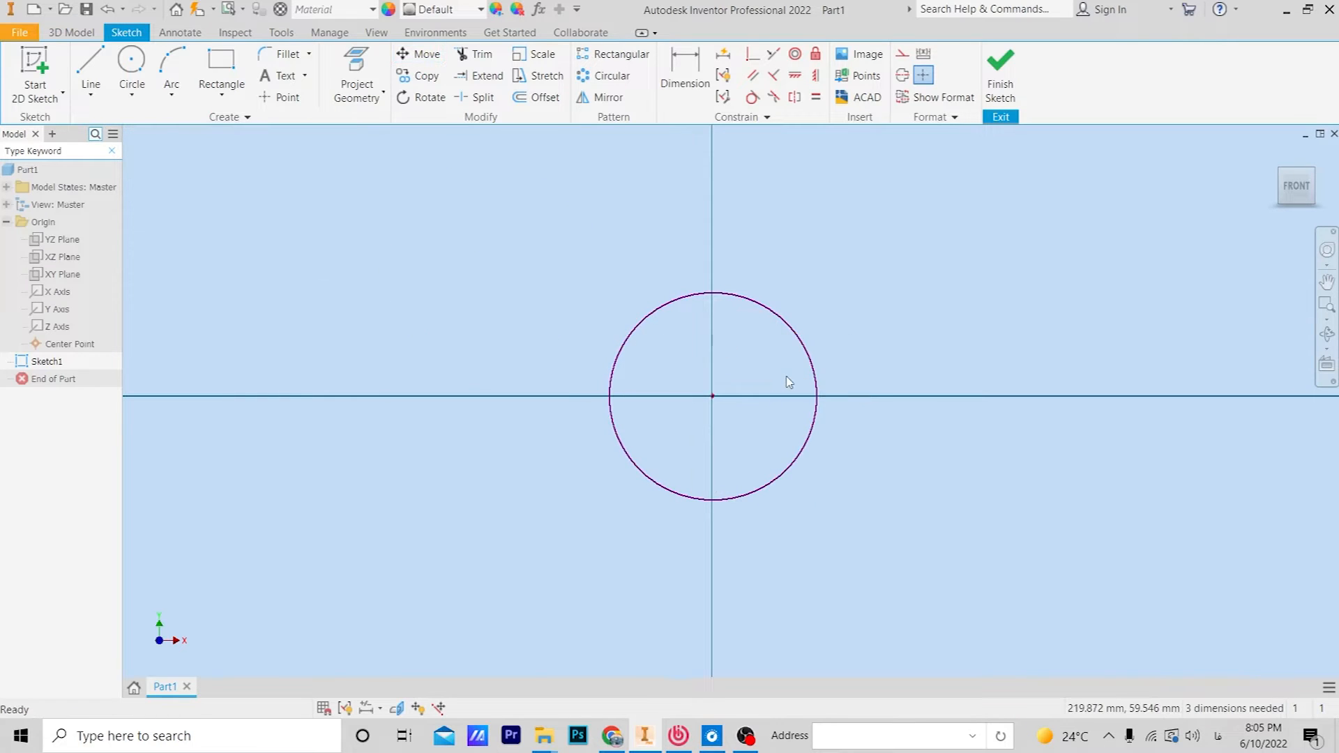
- Sketch a smaller circle above and to the left of the circle centred on the origin
click(131, 63)
click(491, 206)
click(539, 241)
- Use Move with the Copy option to place a copy of the smaller circle, by its centre, on the sketch origin
click(408, 60)
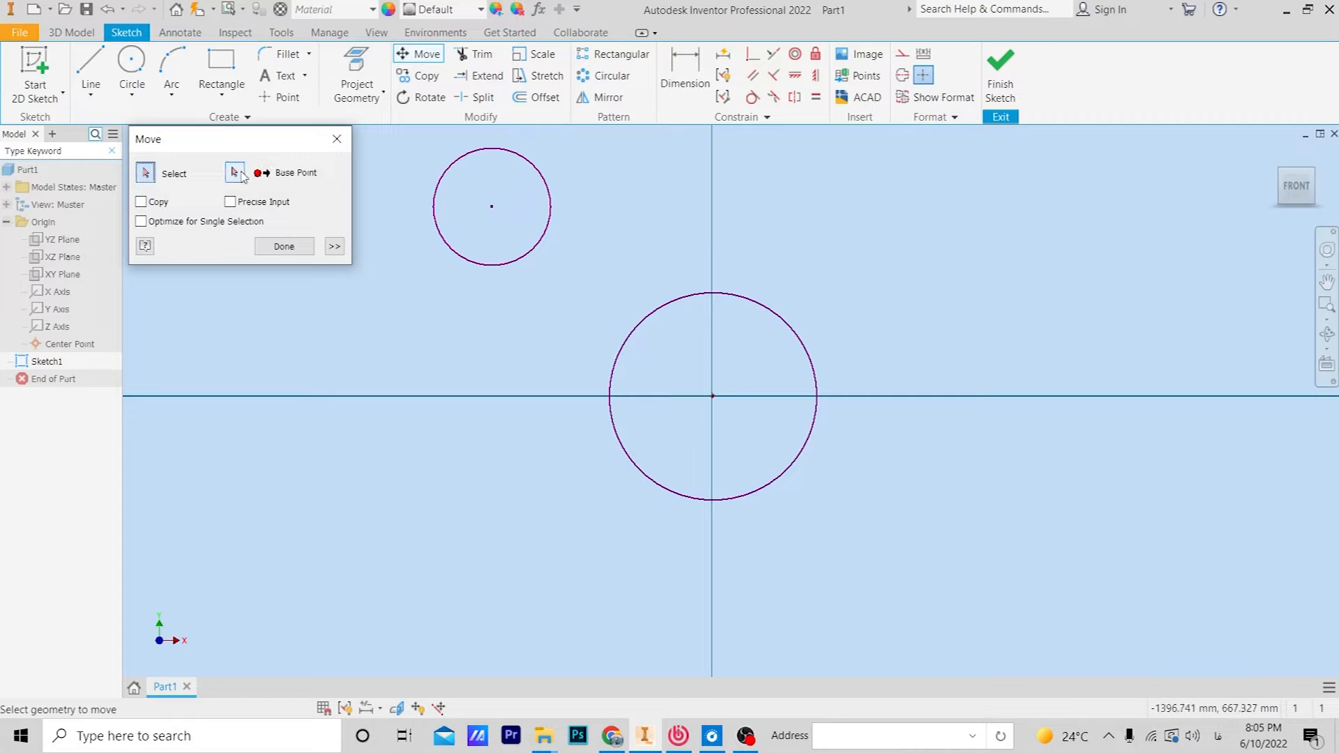
click(457, 167)
click(235, 172)
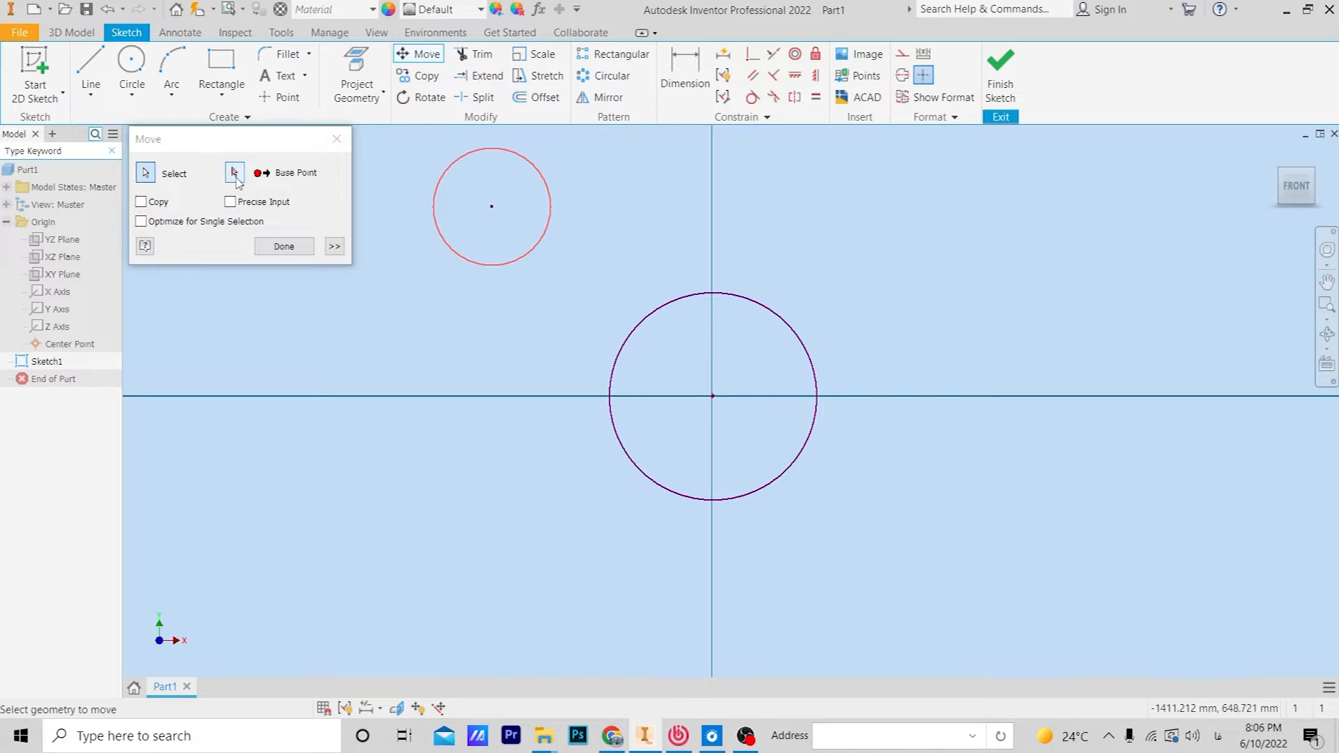
click(492, 206)
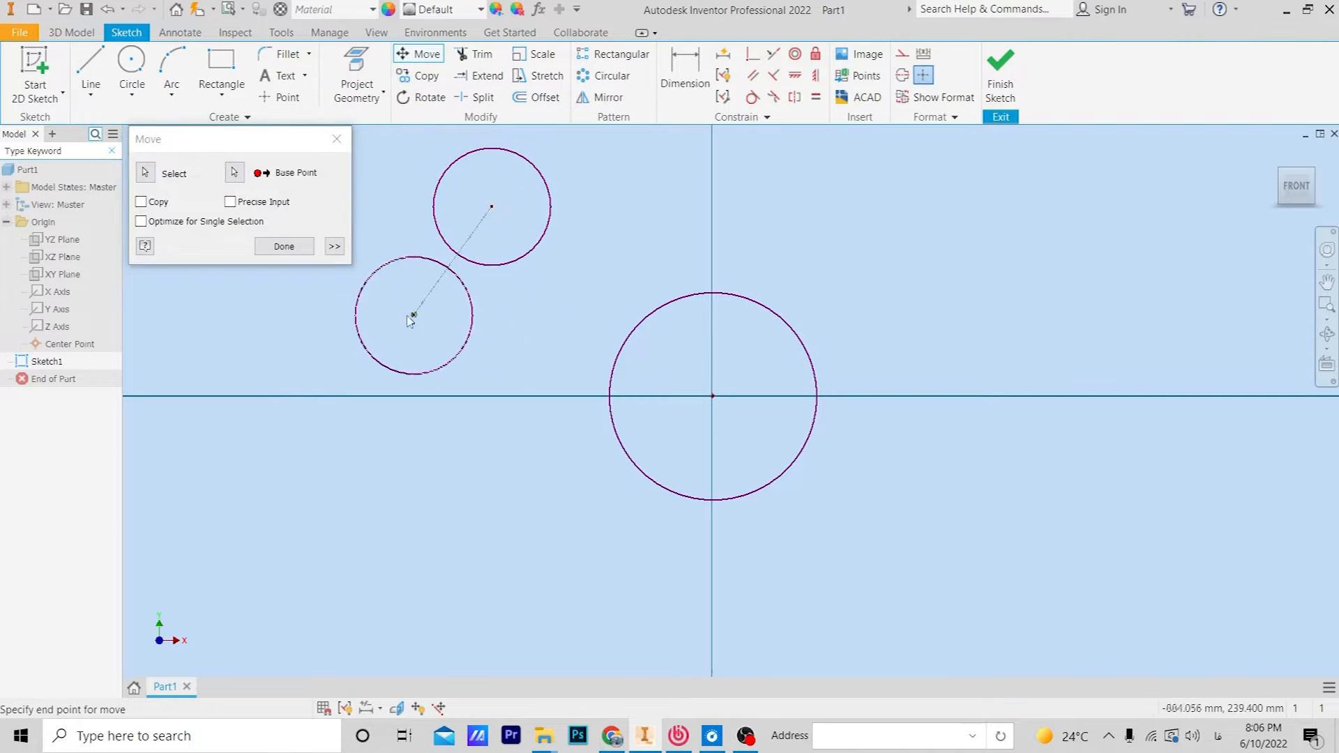
click(141, 202)
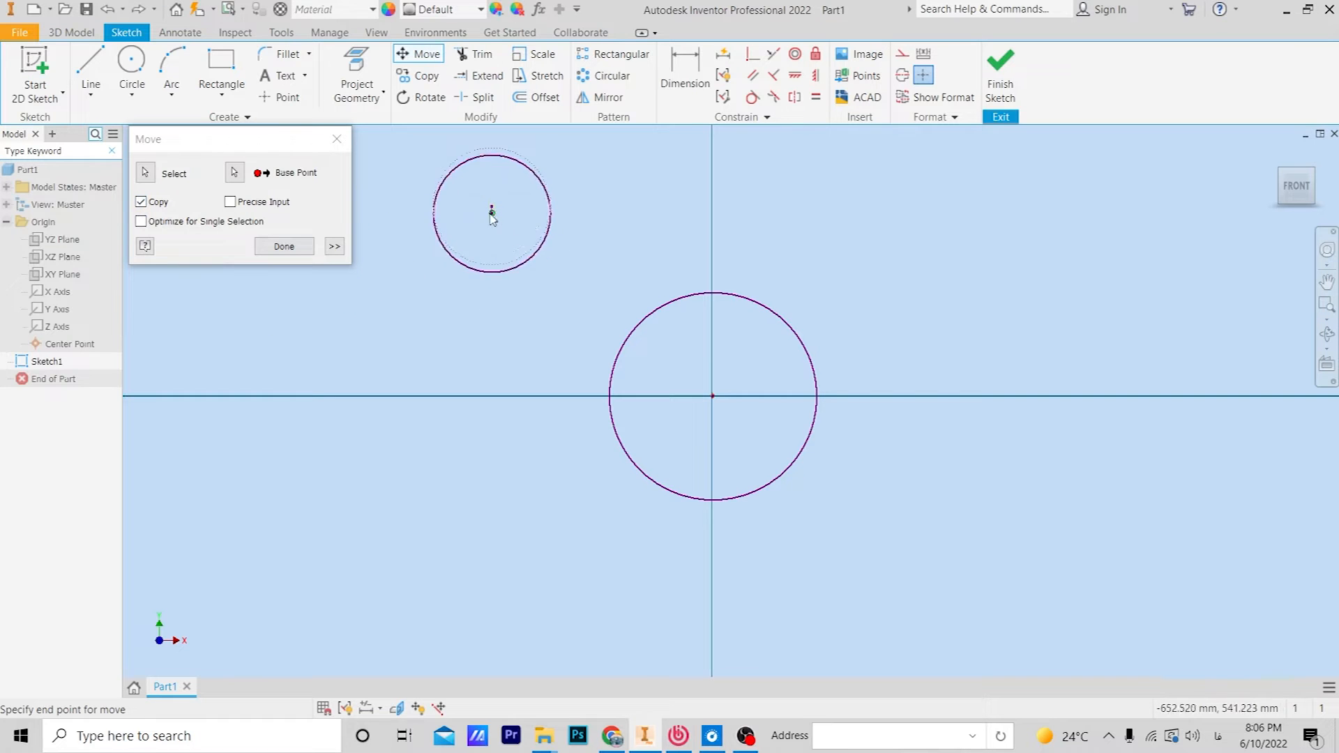
click(713, 397)
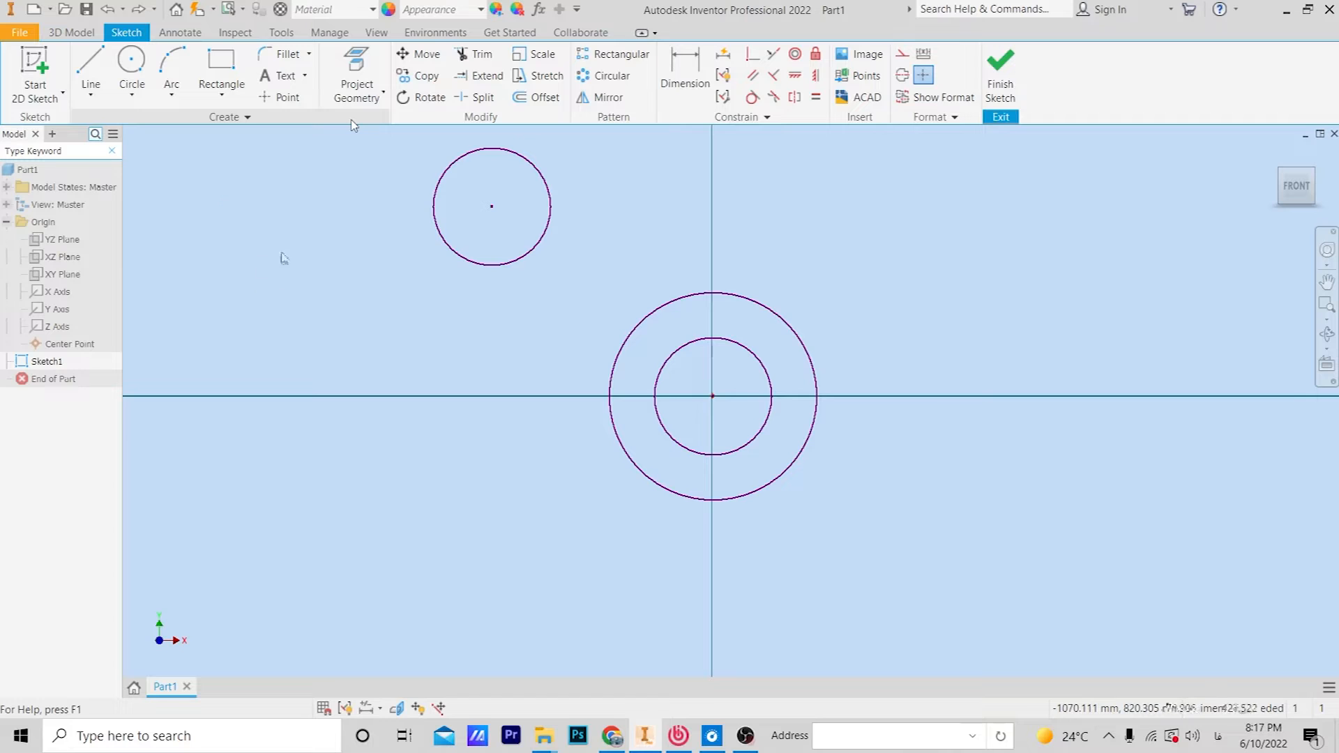
click(419, 75)
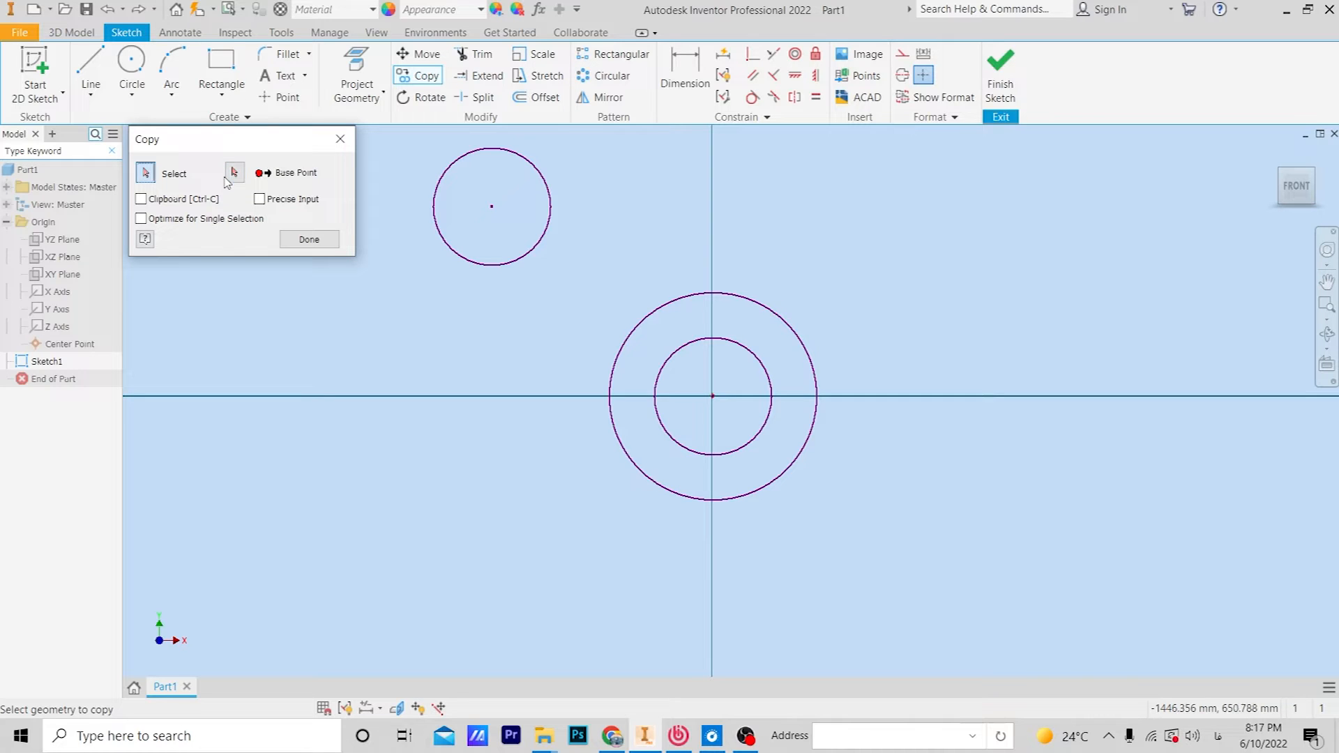
click(318, 243)
middle_drag(463, 322, 567, 403)
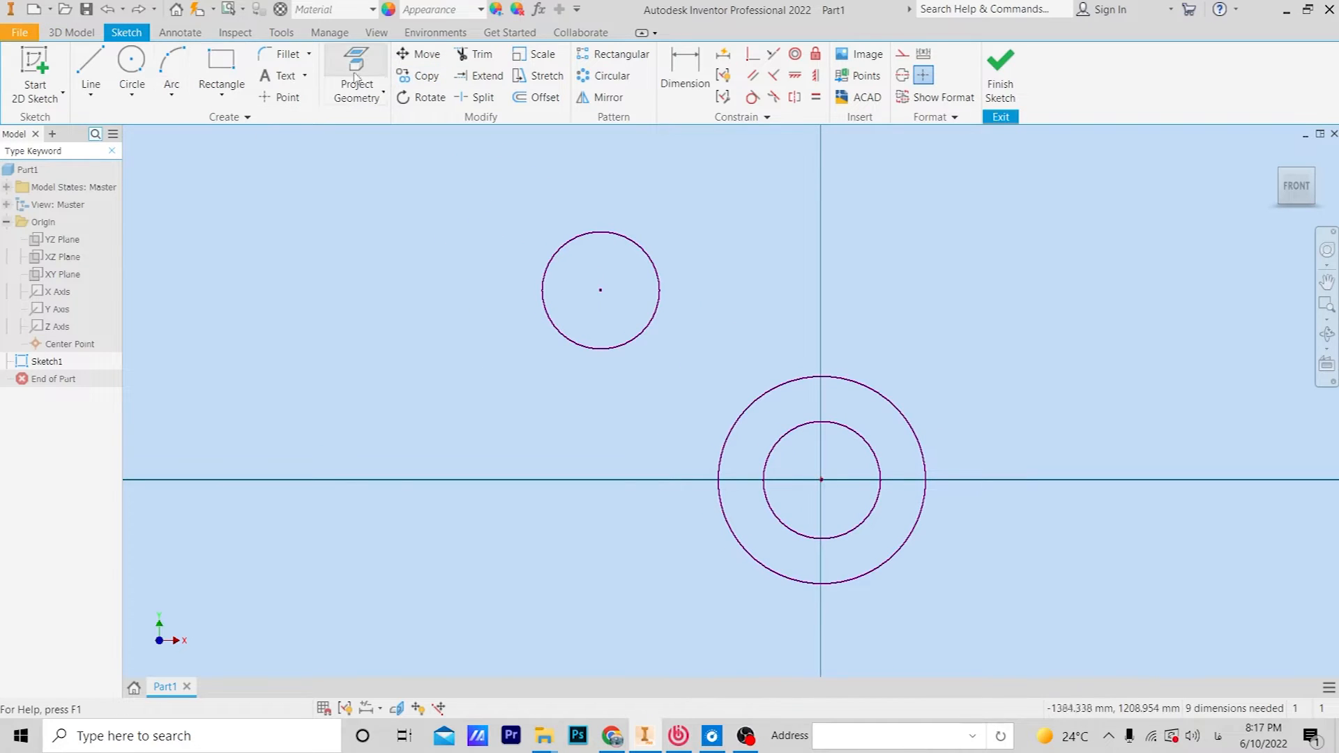
- Copy the small upper-left circle from its centre point, placing eight copies in a ring around the two concentric circles
click(417, 77)
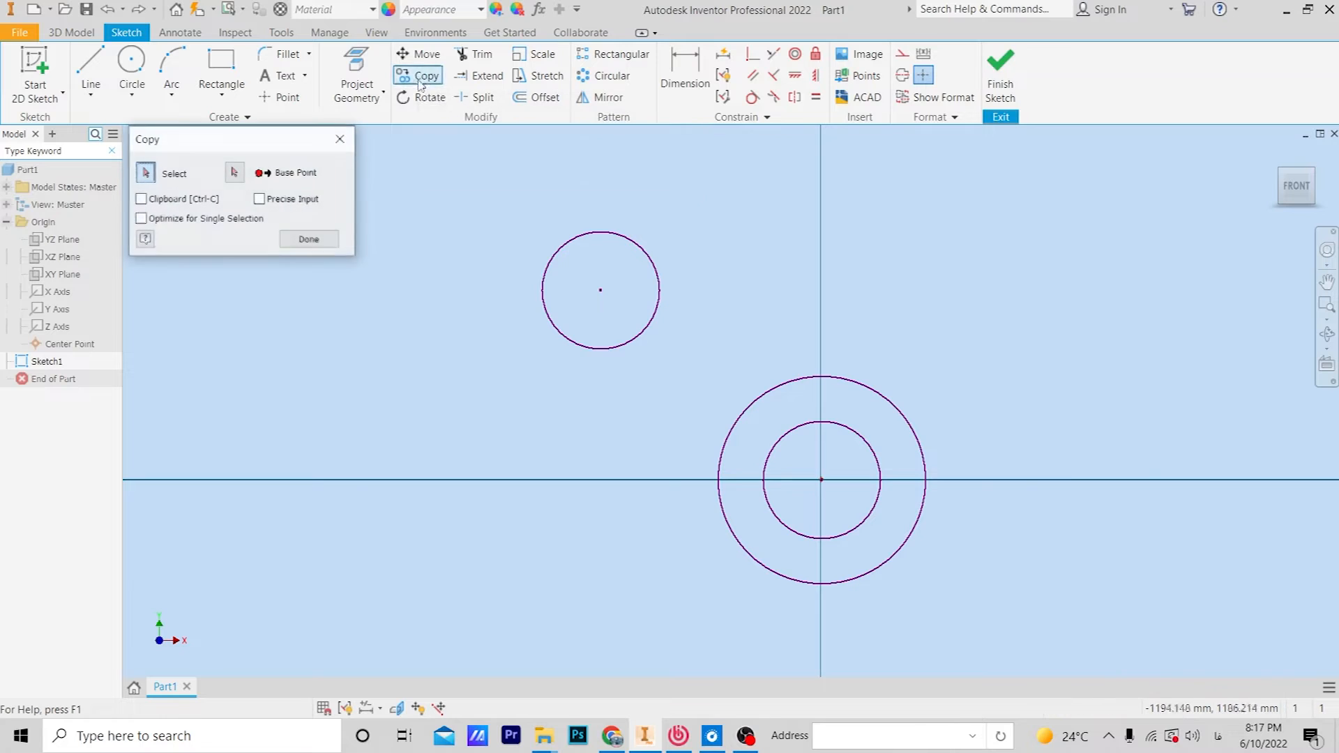
click(643, 249)
click(234, 173)
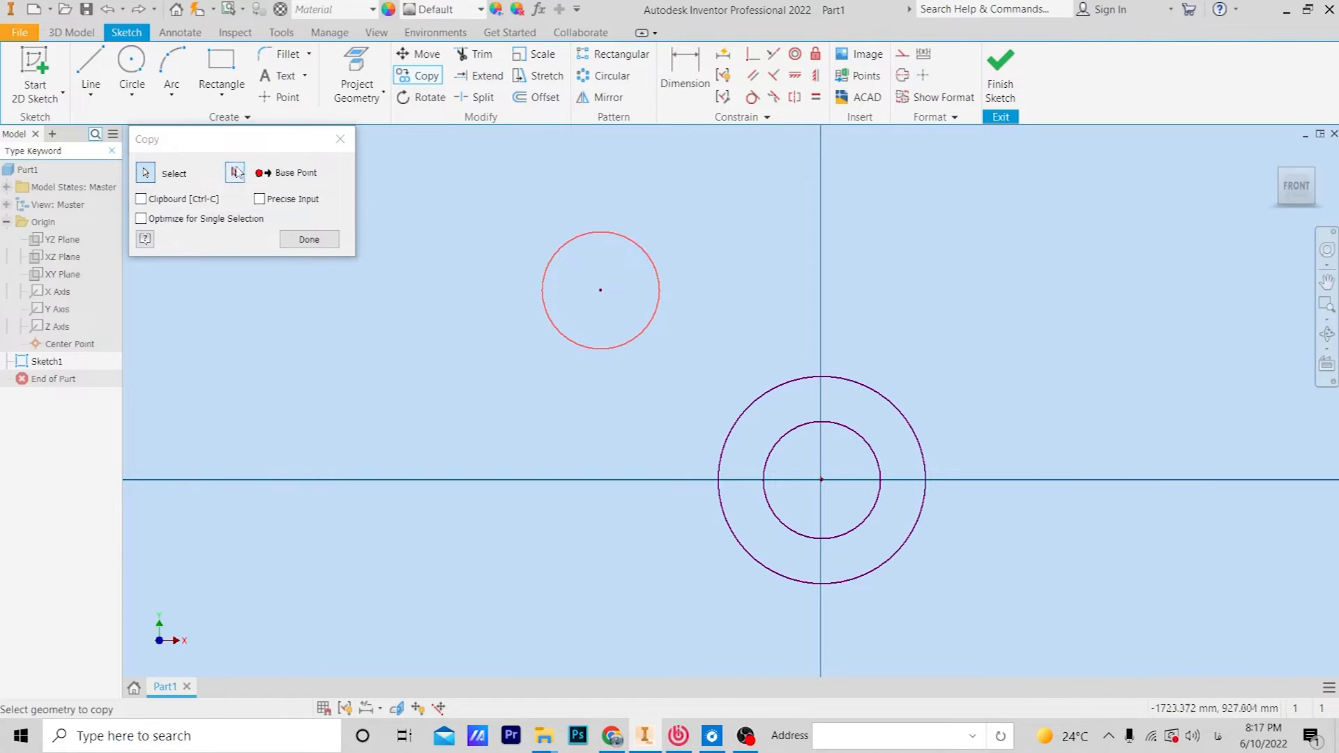
click(600, 290)
click(542, 445)
click(566, 598)
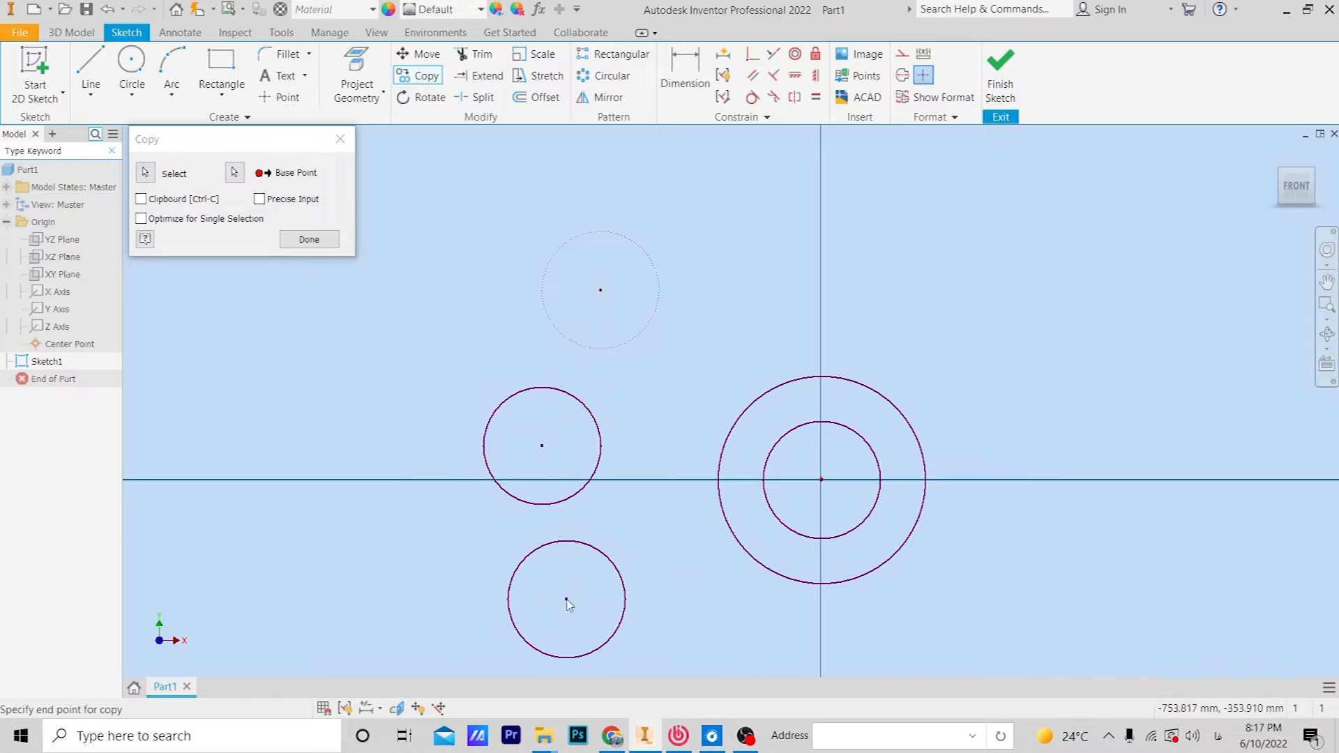
click(799, 645)
click(999, 638)
click(1044, 468)
click(1006, 335)
click(885, 259)
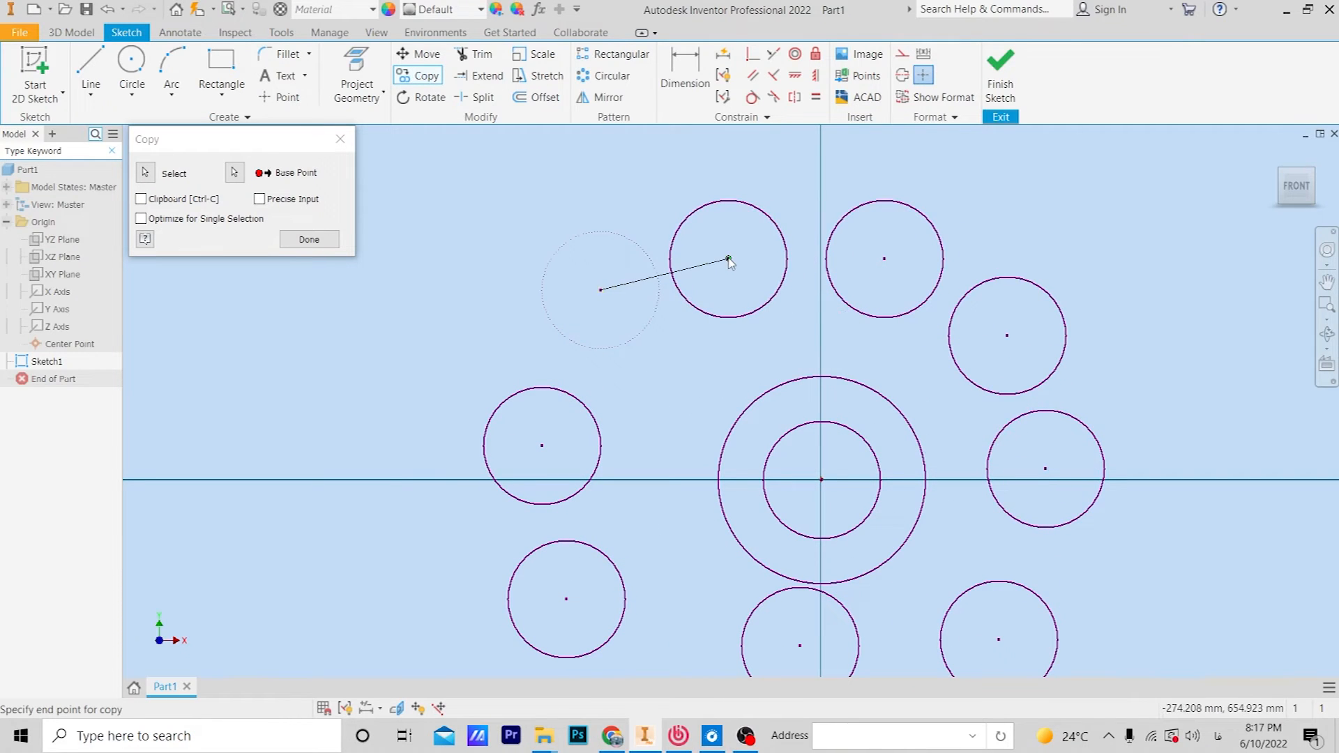
right_click(728, 258)
click(778, 261)
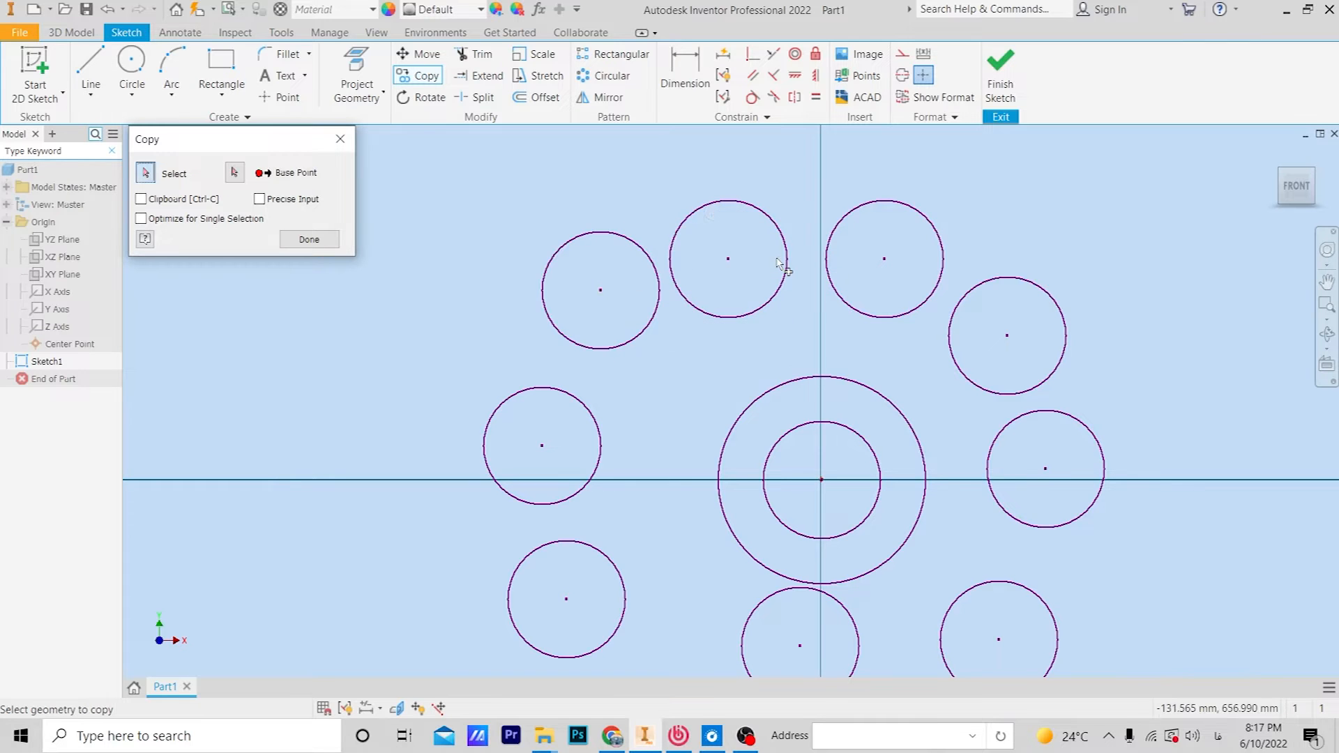
scroll(868, 364, up, 1)
mouse_move(871, 364)
middle_down()
mouse_move(821, 276)
mouse_move(791, 304)
mouse_move(804, 323)
middle_up()
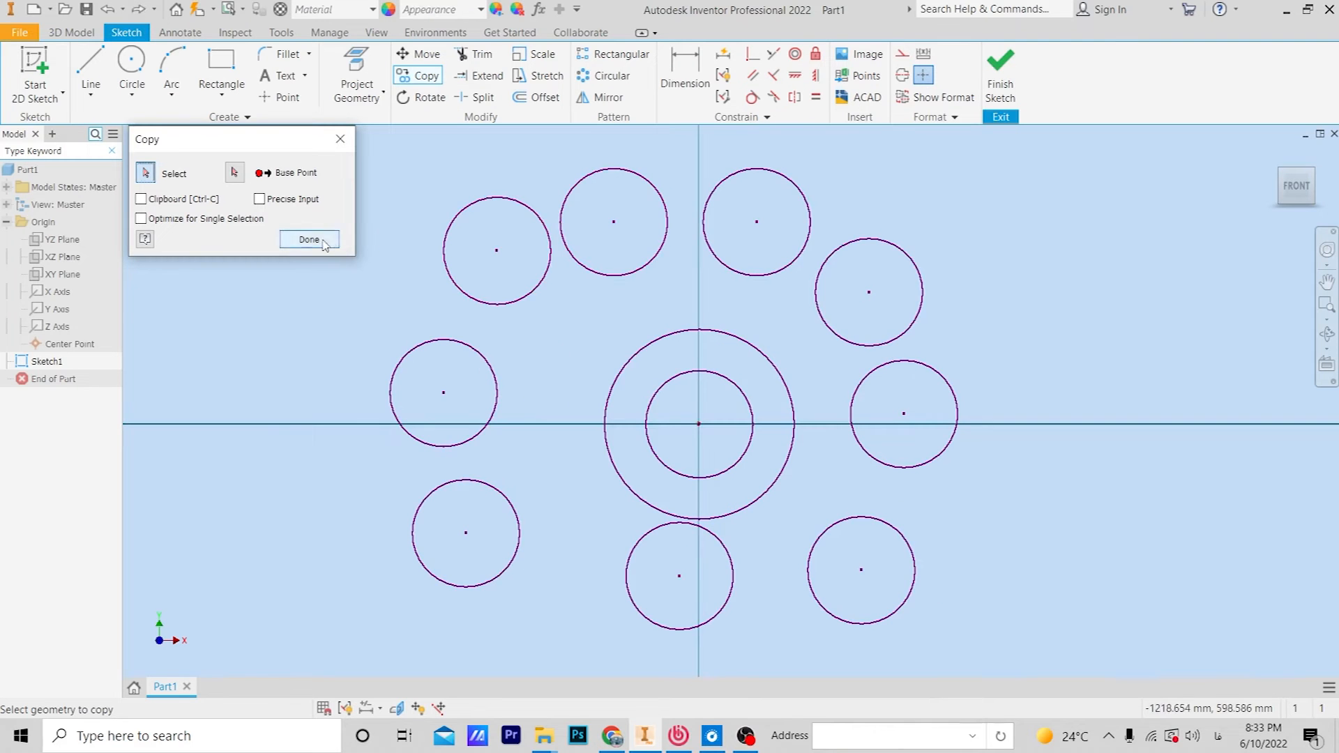
click(309, 239)
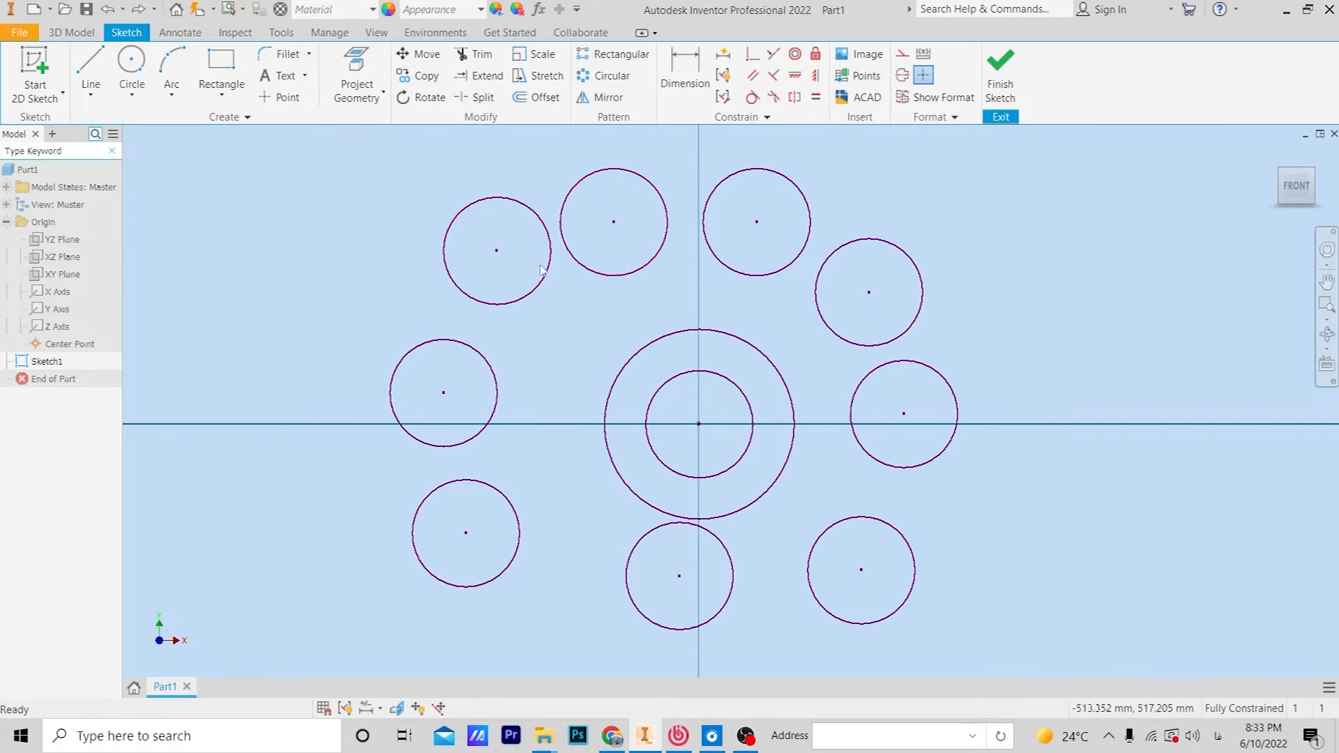
- Delete all the circles in the sketch and sketch a tall rectangle around the origin
drag(993, 160, 382, 656)
key(Delete)
click(233, 84)
click(763, 239)
click(593, 590)
right_click(453, 326)
click(503, 326)
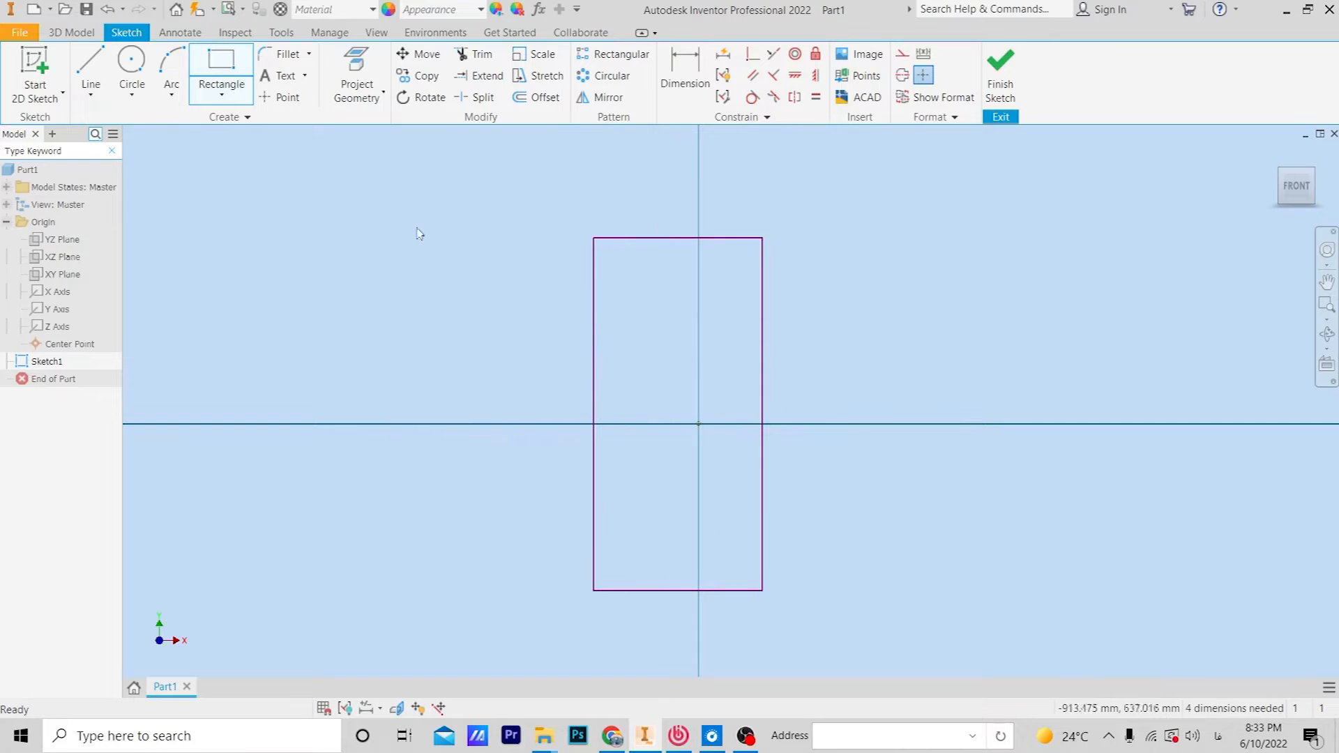
- Rotate all four sides of the rectangle by 45 degrees about its upper-right corner, keeping the original rectangle in place
click(422, 97)
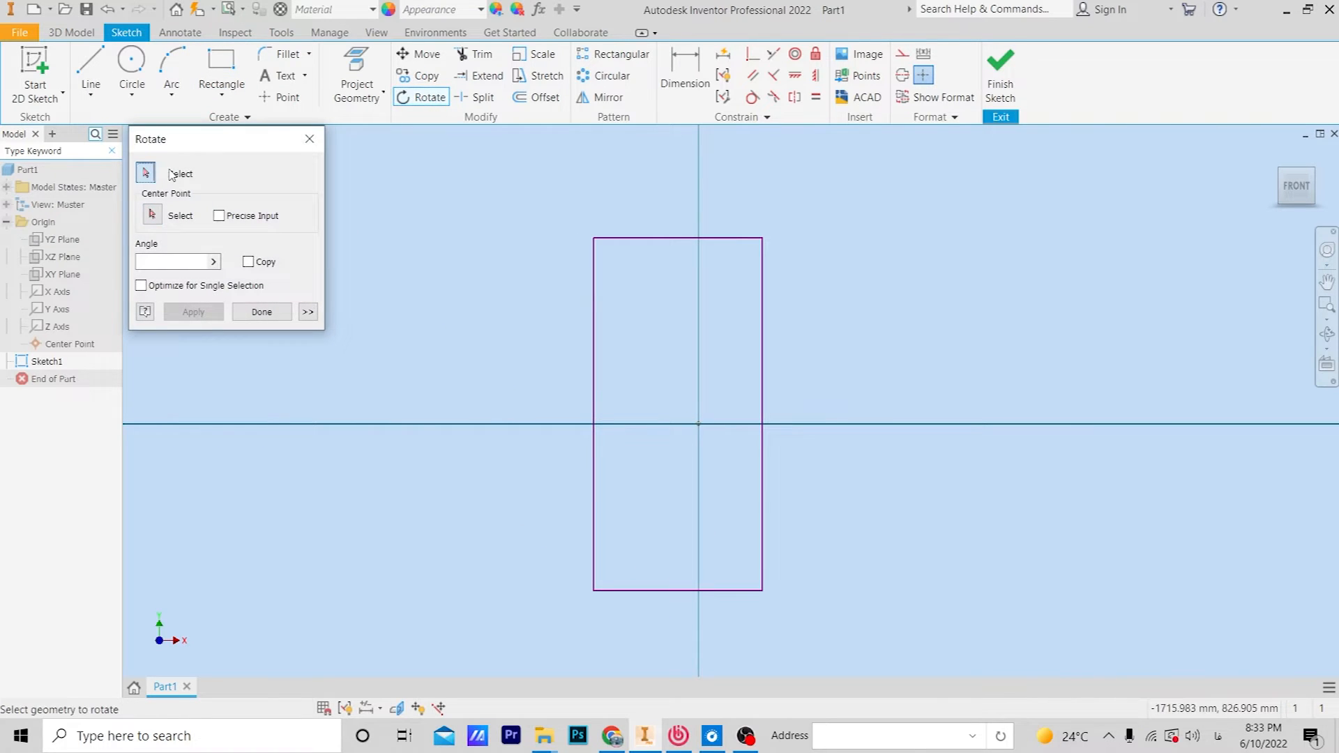
click(622, 238)
click(594, 287)
click(760, 297)
click(690, 591)
click(161, 216)
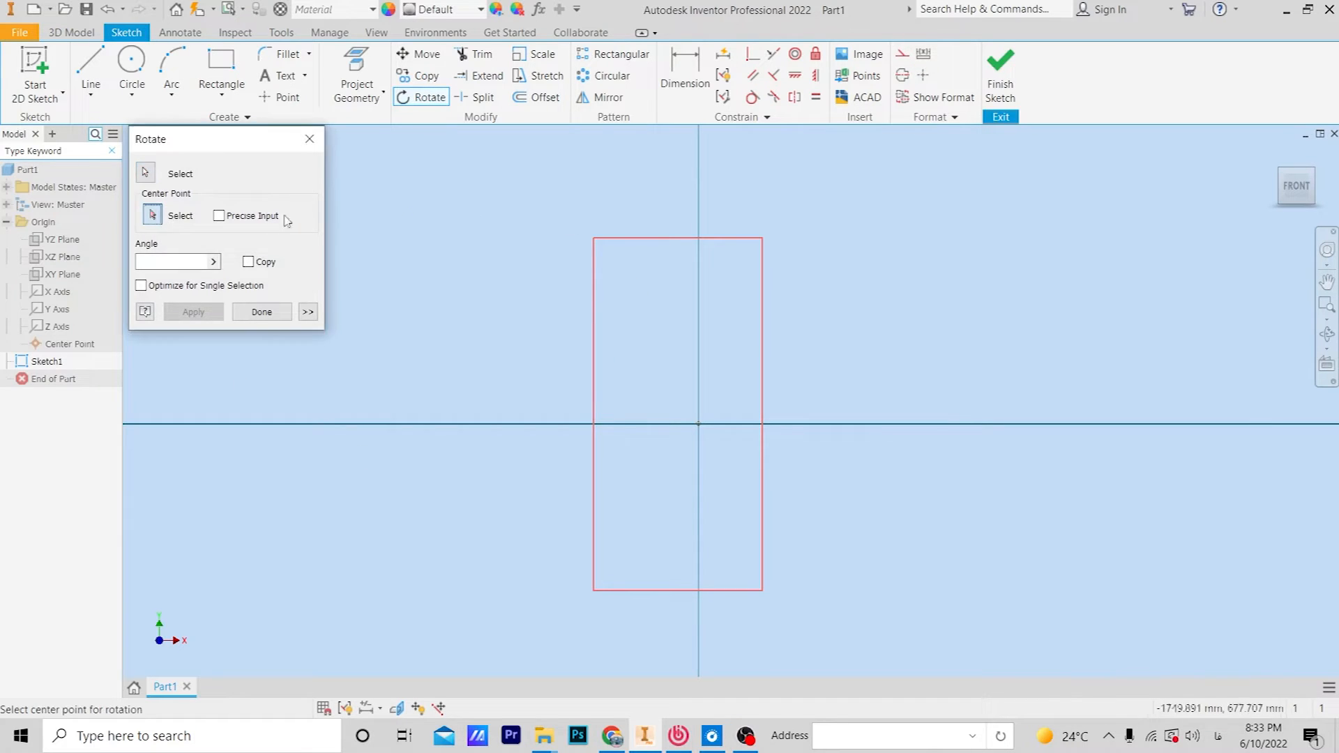
click(762, 238)
click(594, 390)
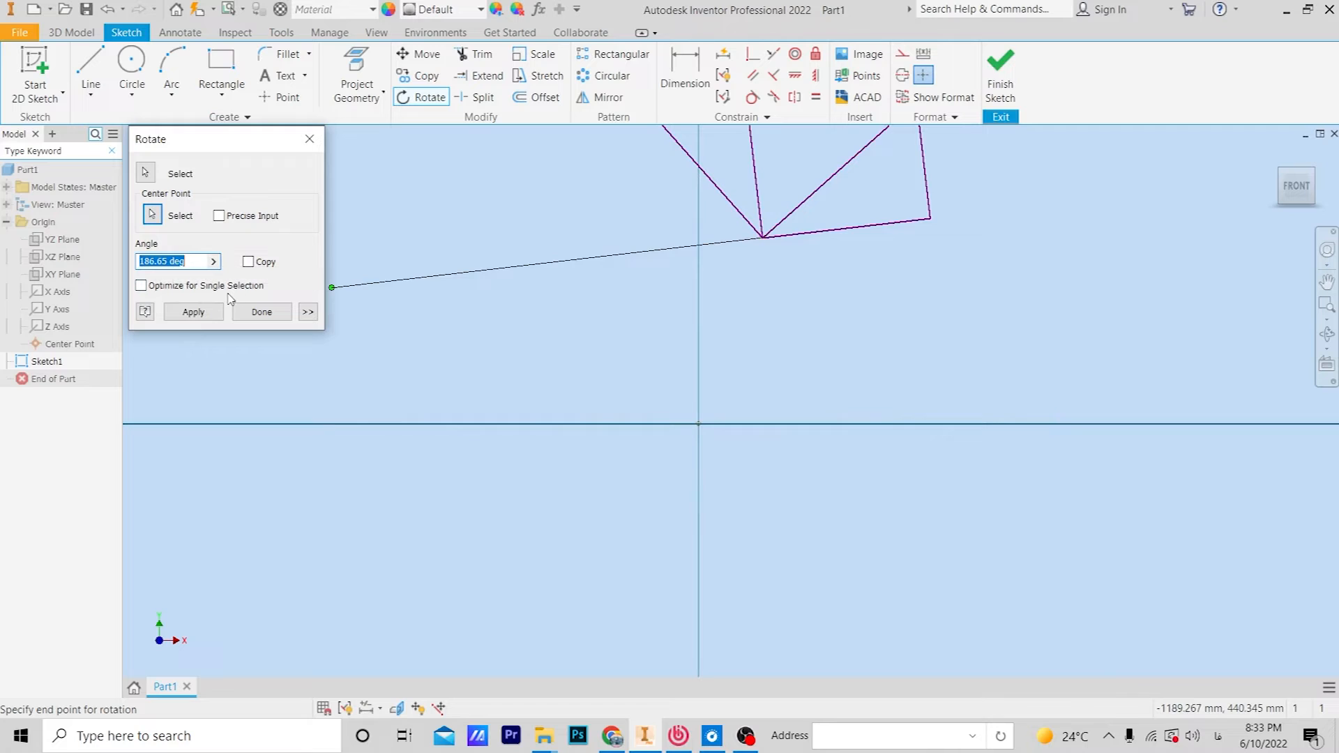
text(45)
click(209, 310)
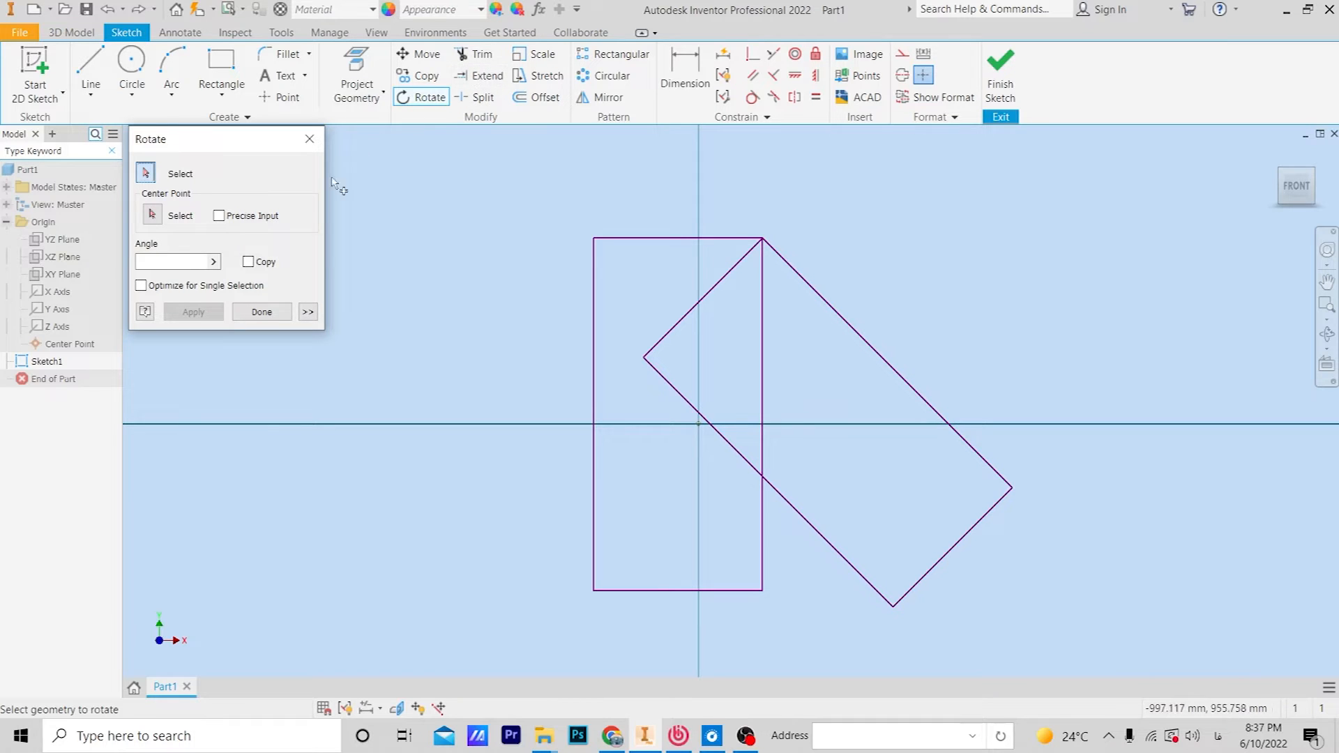
click(261, 312)
drag(1015, 192, 575, 672)
click(480, 370)
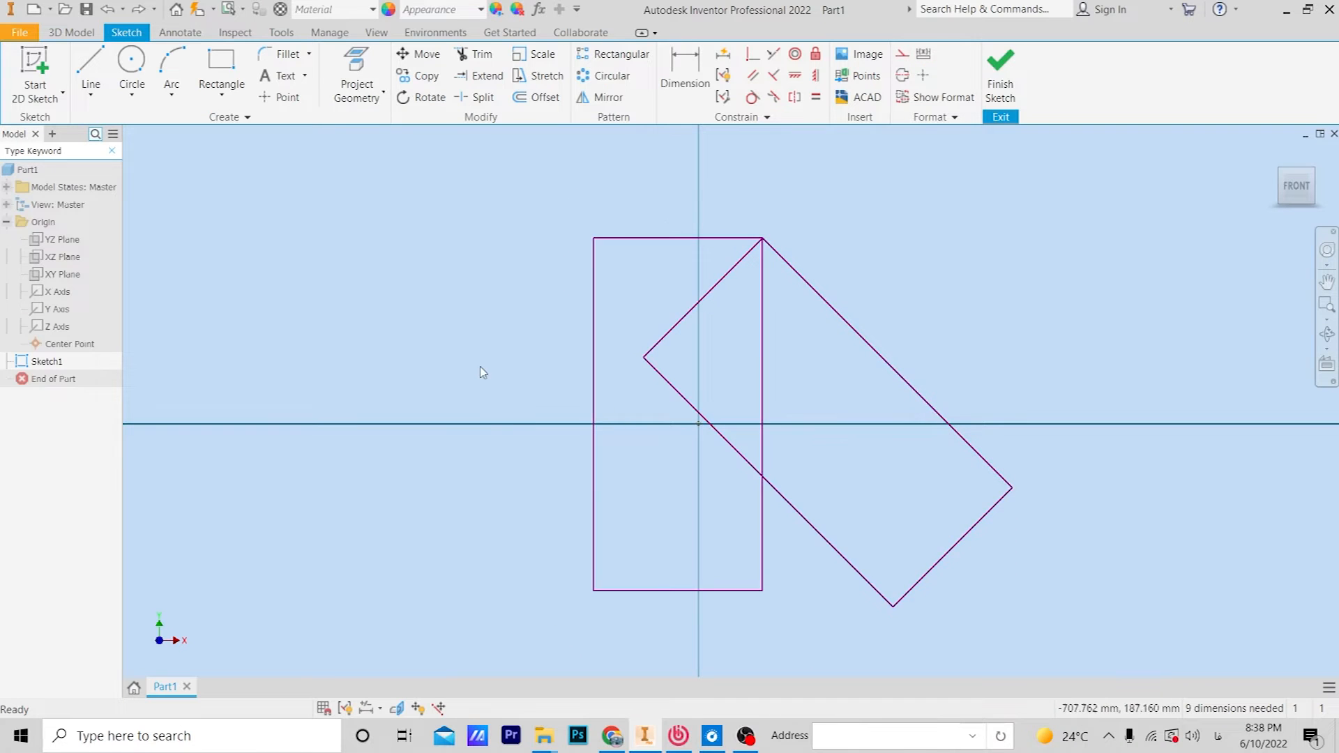
click(426, 98)
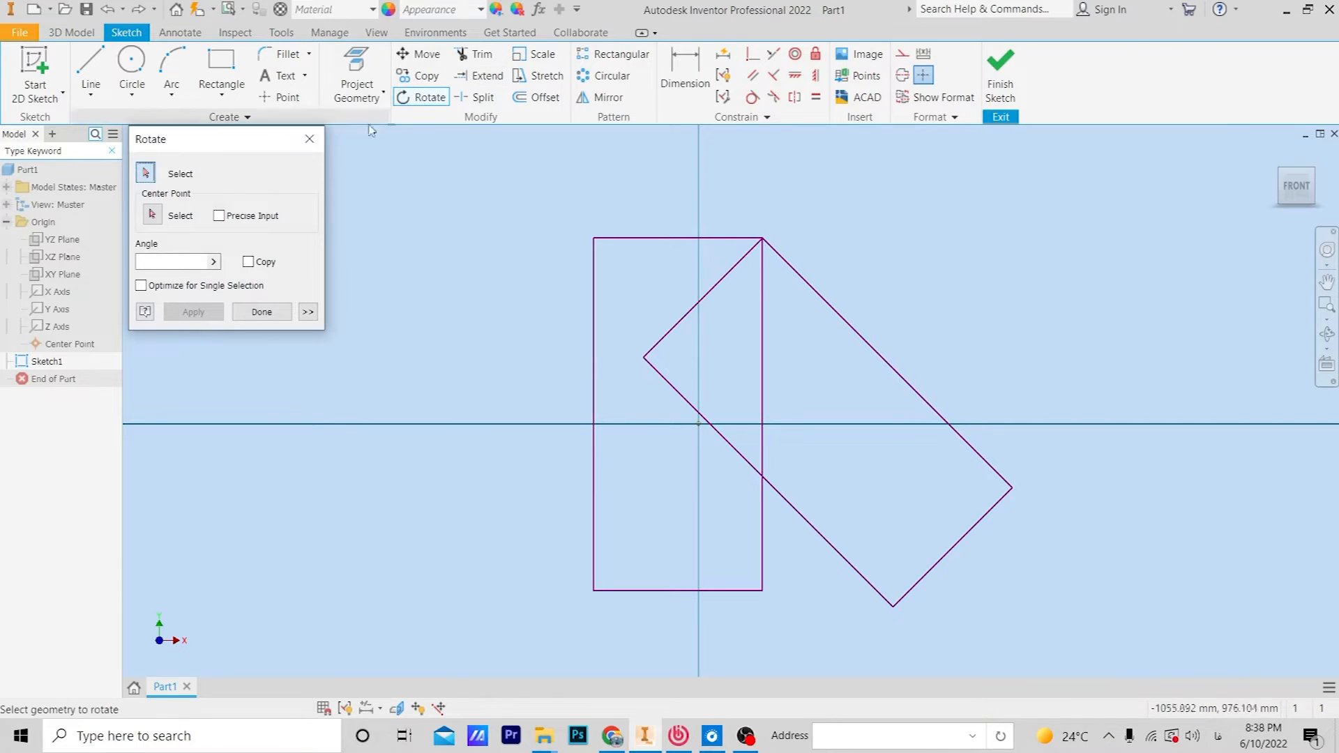
click(285, 318)
- Delete both rectangles and sketch a circle above and to the left of the origin
drag(1057, 189, 604, 659)
key(Delete)
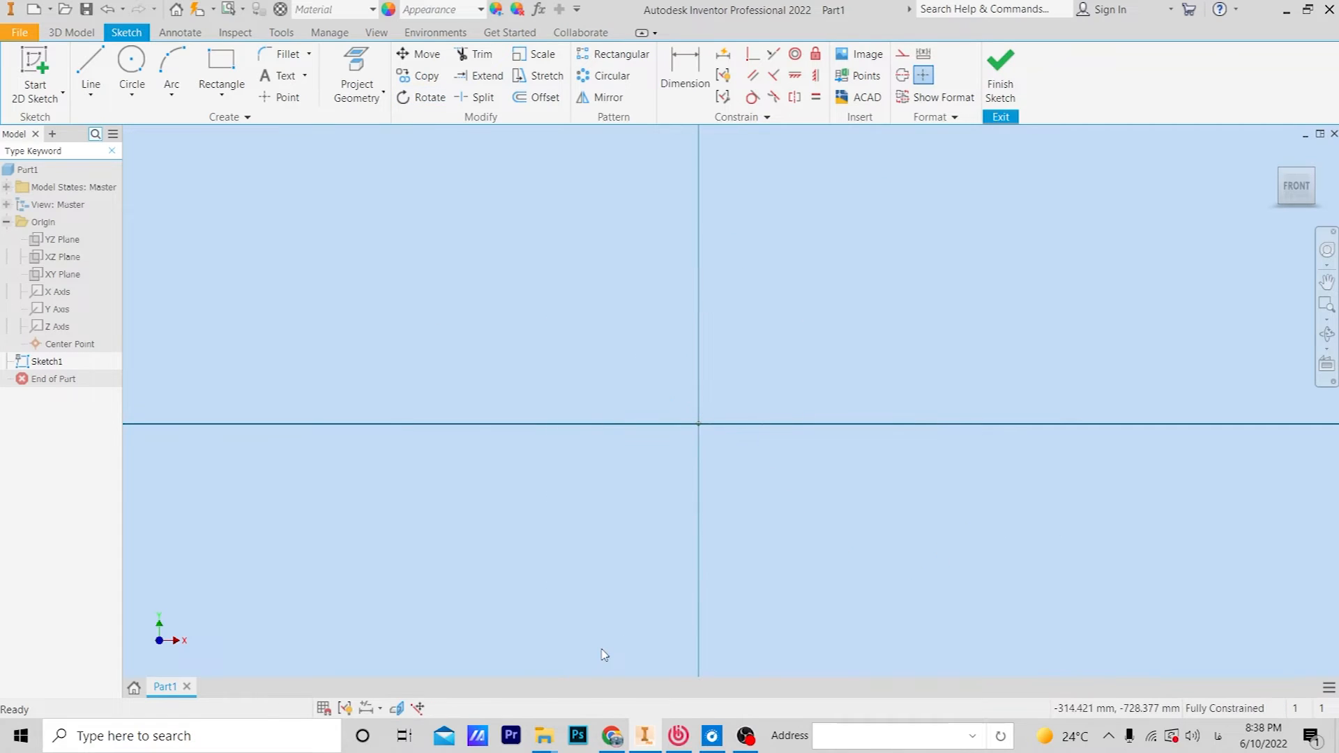
click(132, 66)
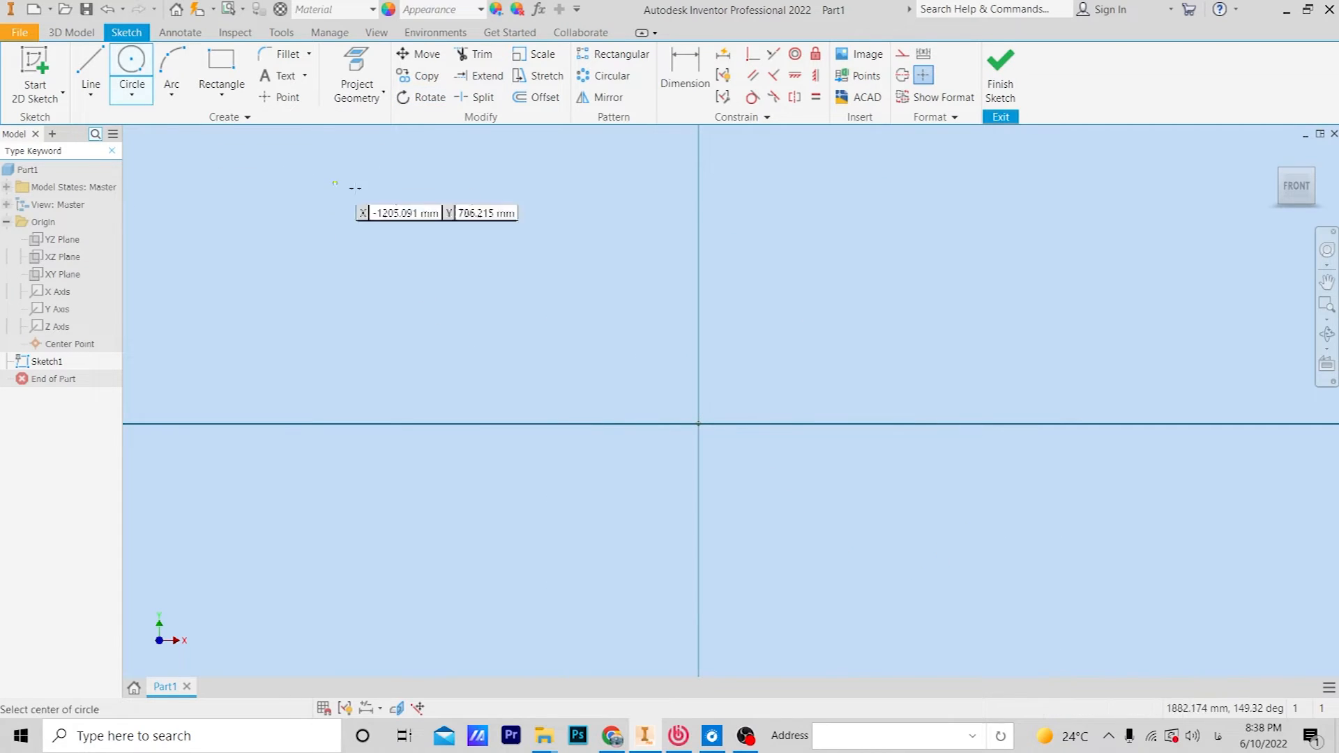
click(581, 230)
click(576, 307)
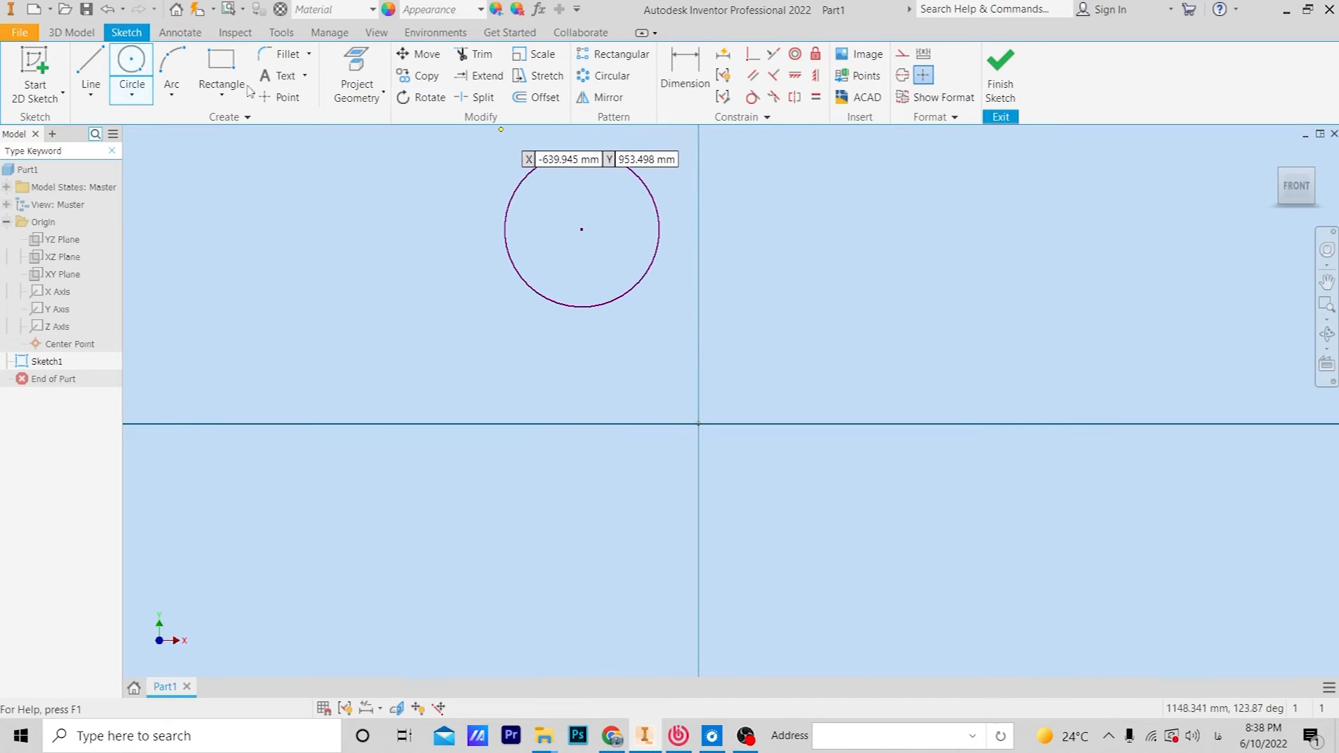
- Sketch a wide rectangle above the horizontal axis, with its top edge crossing the circle just above the circle's centre
click(222, 61)
click(790, 218)
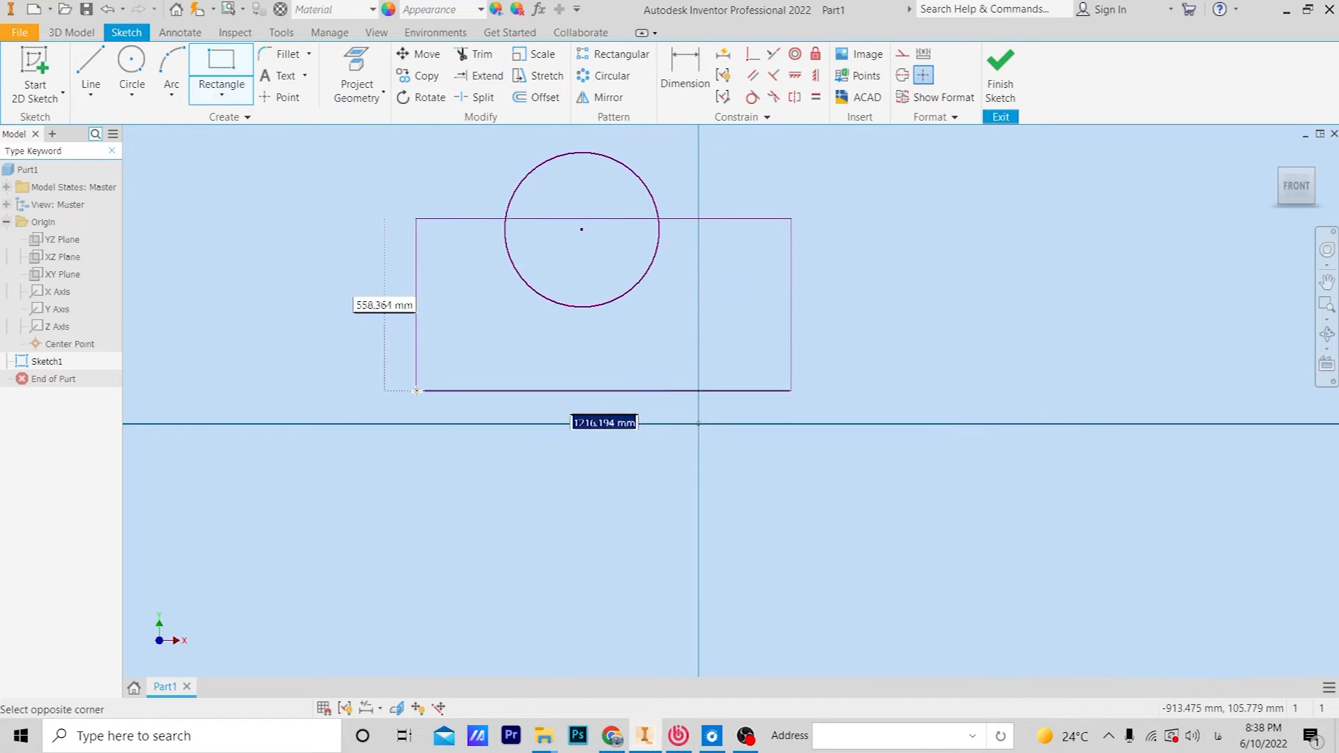
click(387, 384)
right_click(440, 210)
click(463, 191)
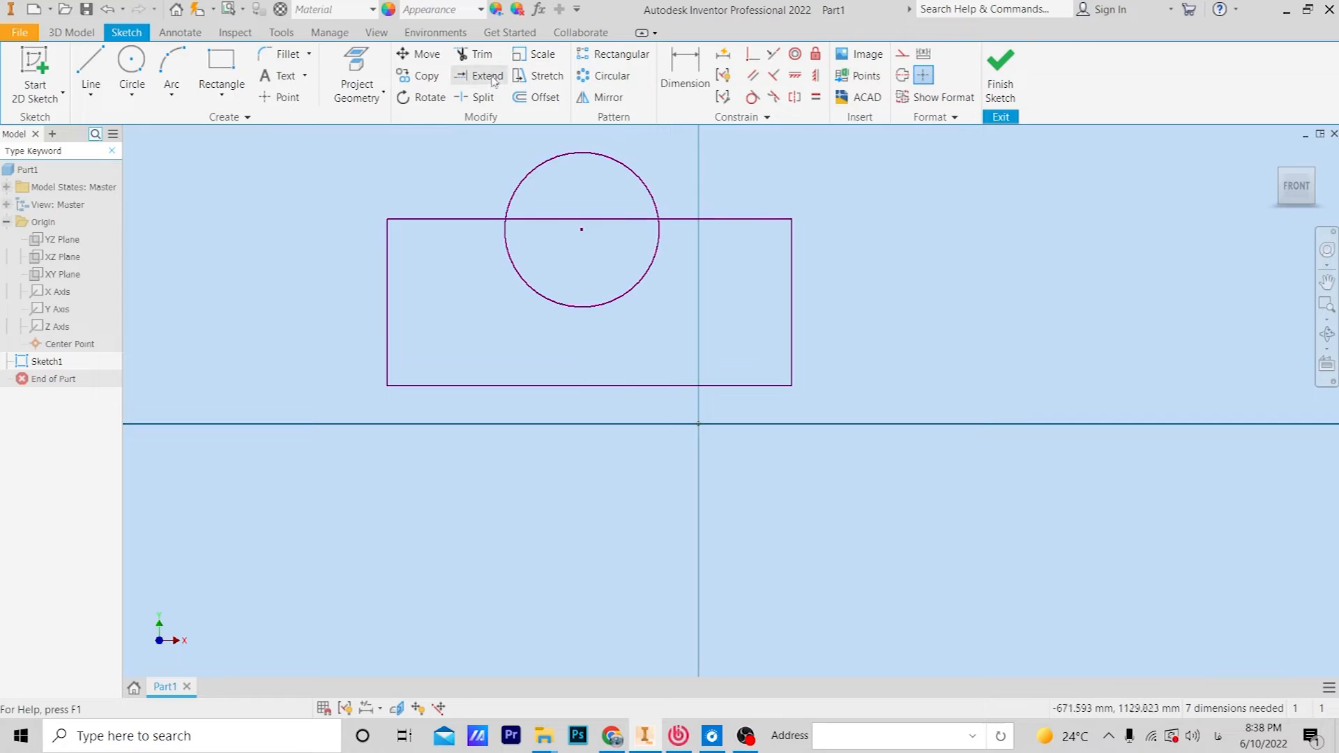
- Trim the part of the rectangle's top edge inside the circle and the circle's arc lying inside the rectangle
click(475, 55)
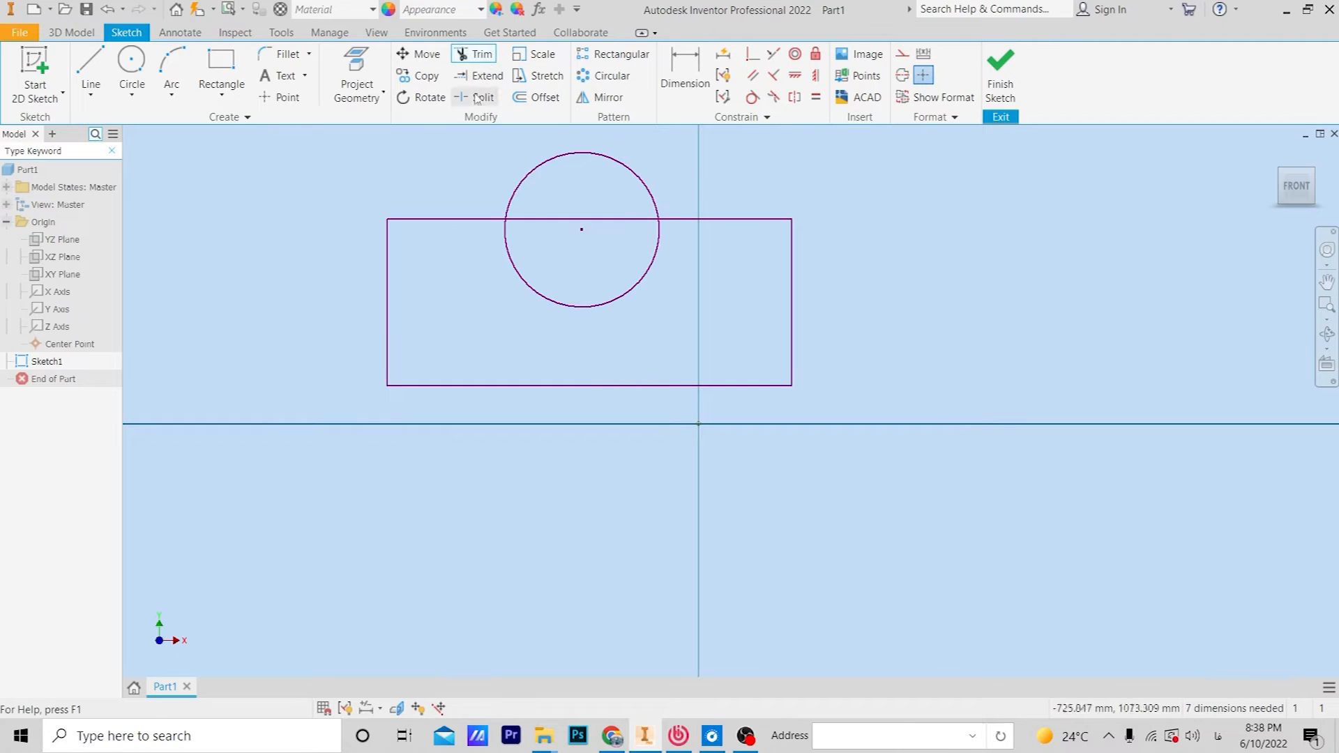
click(548, 220)
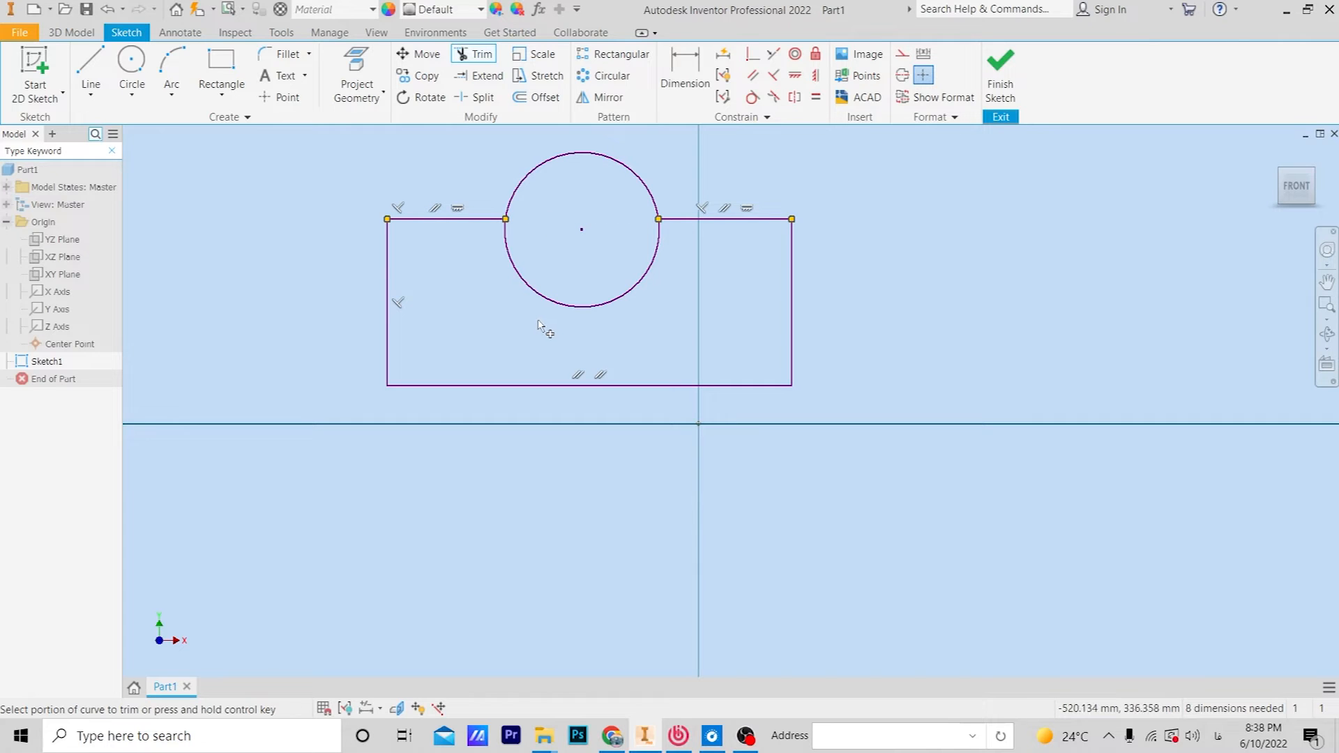
click(509, 249)
right_click(532, 260)
click(579, 260)
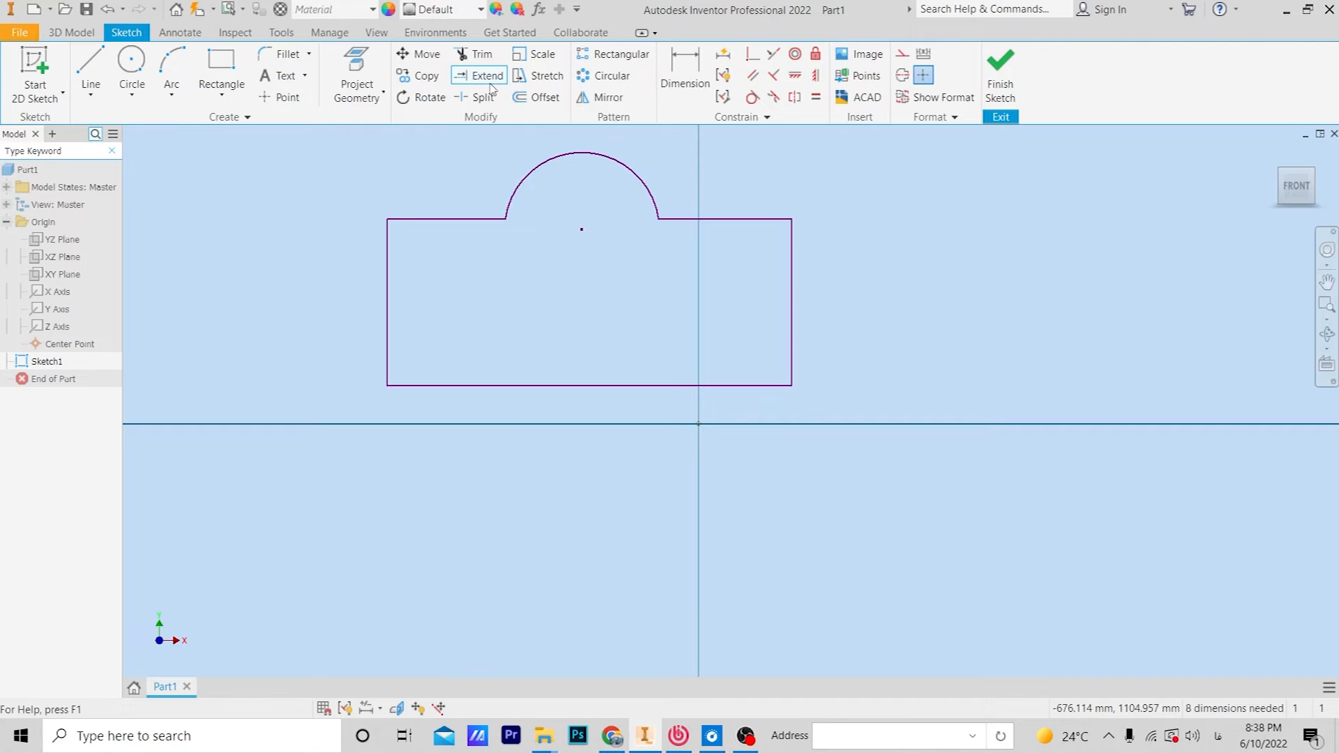
- Extend the left segment of the rectangle's top edge across the gap beneath the arc
click(488, 78)
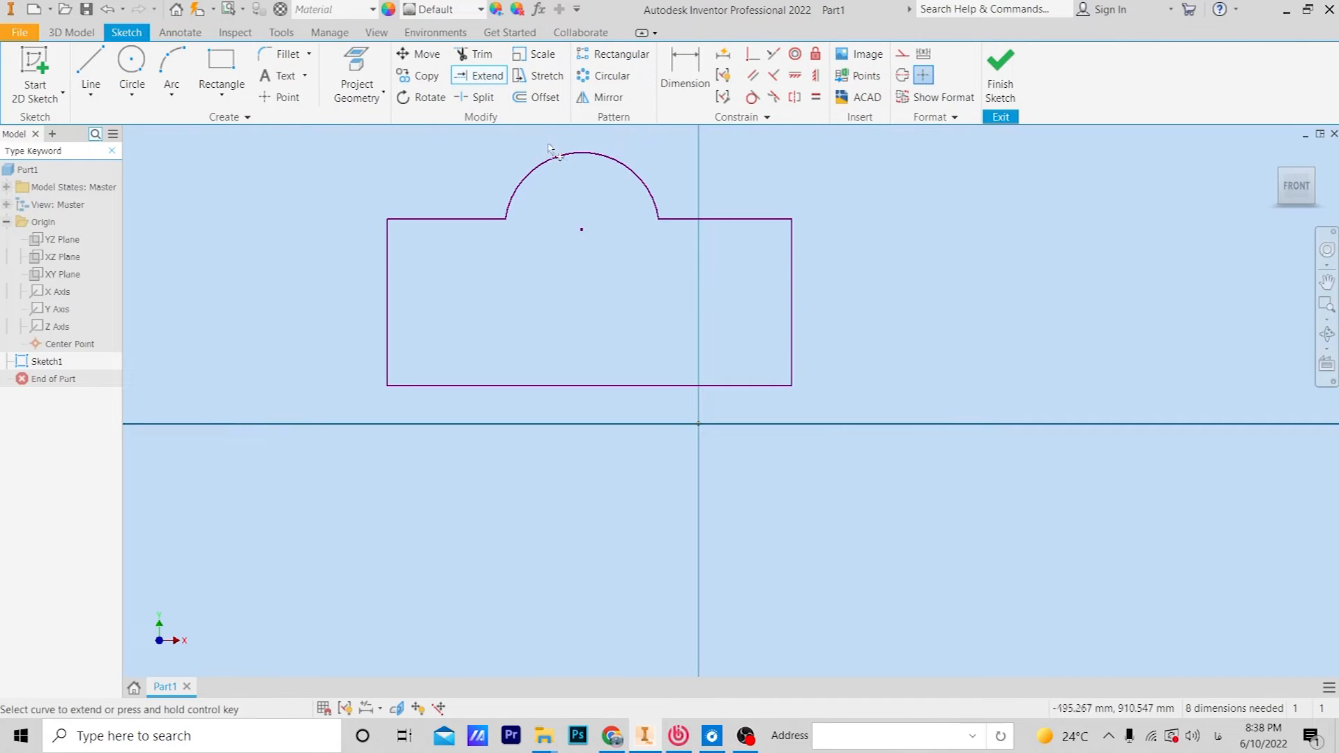
click(481, 220)
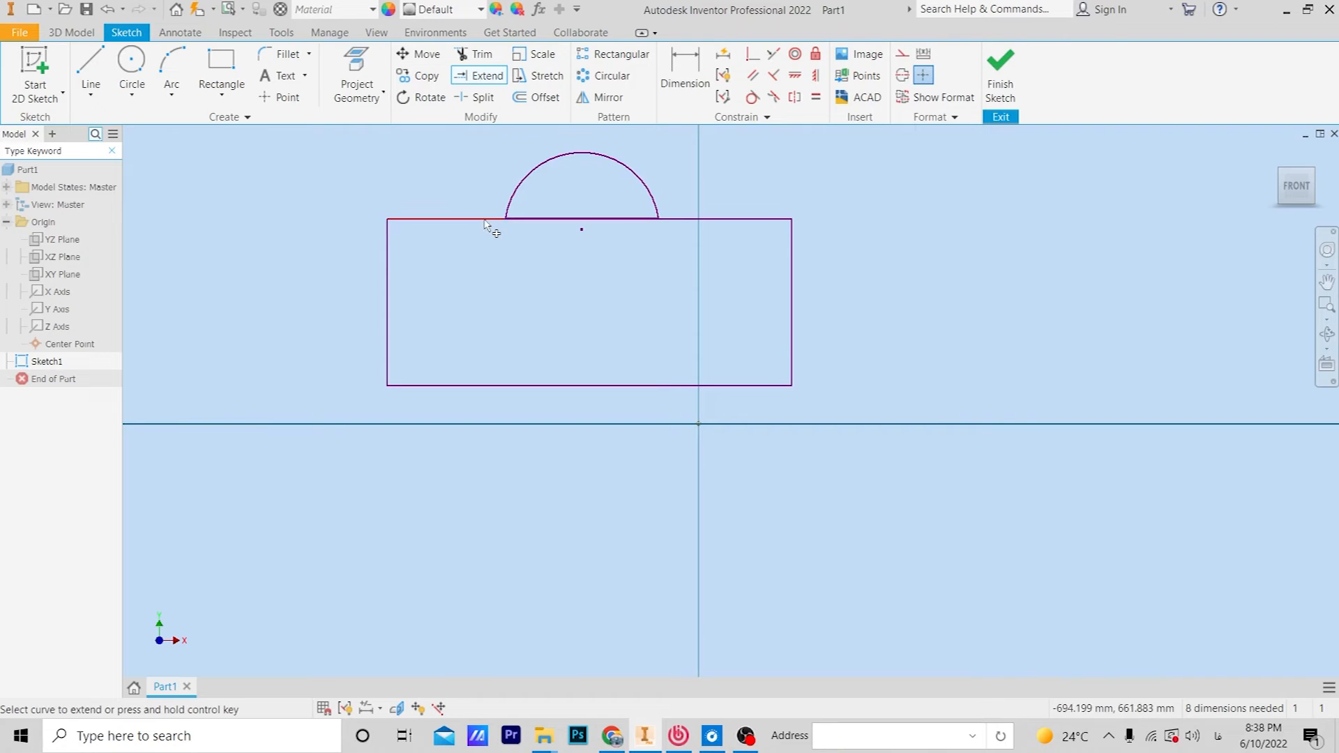
- Extend the rectangle's top-edge segment across the gap beneath the arc, and extend the arc into a full circle
click(486, 222)
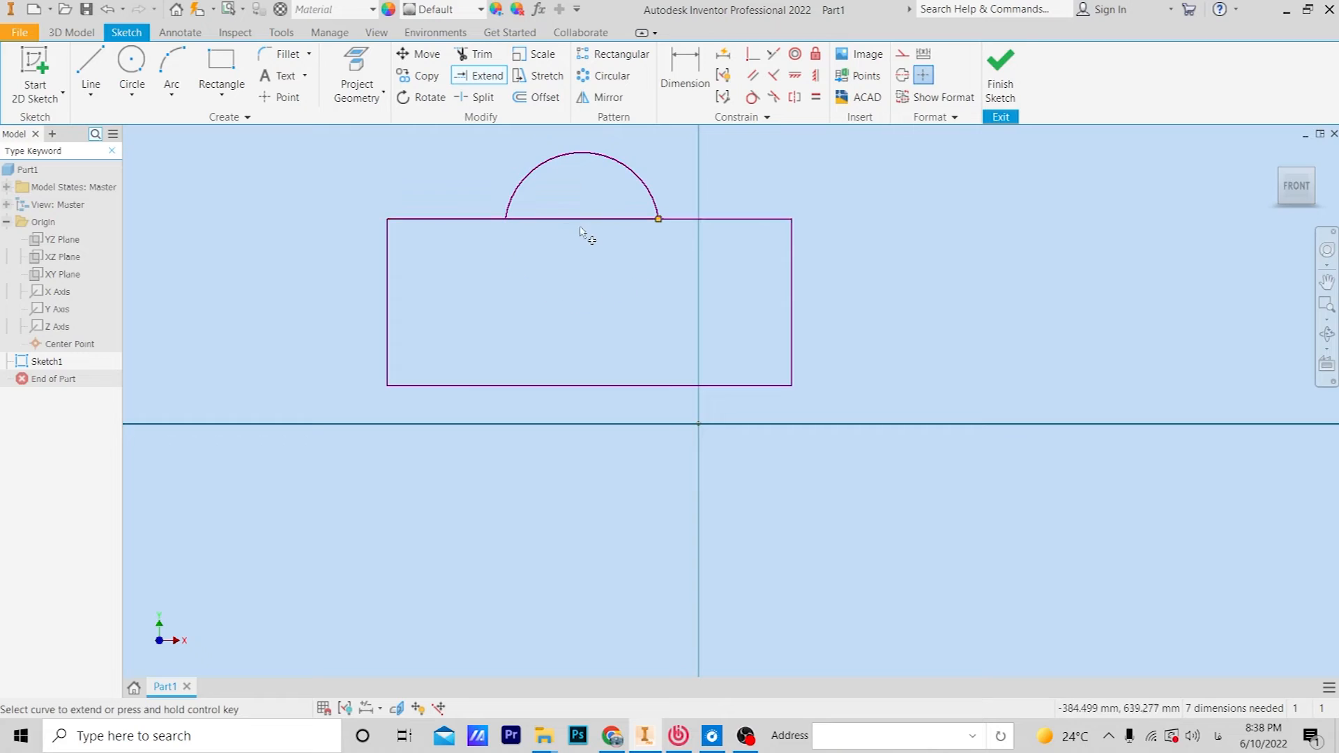
click(547, 169)
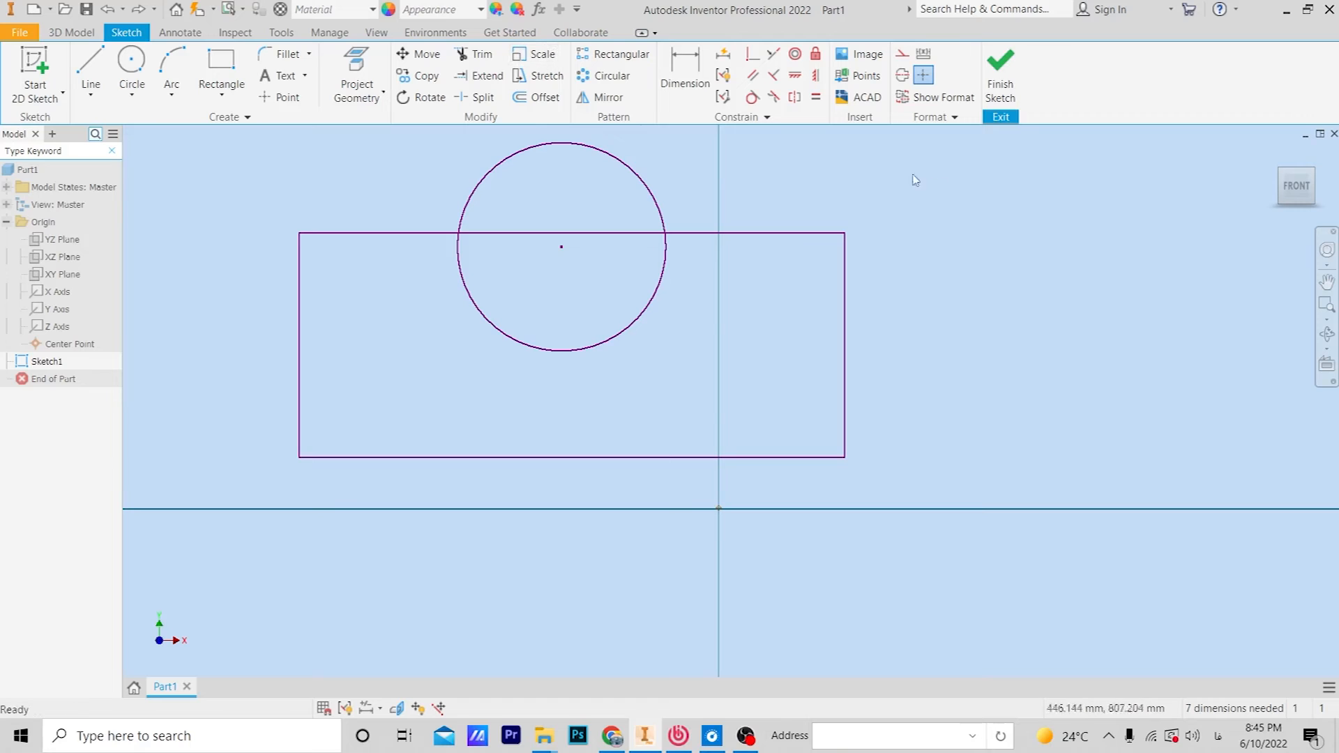
- Delete the circle and rectangle, and sketch a single new two-point rectangle about 297 mm wide
drag(1025, 158, 287, 553)
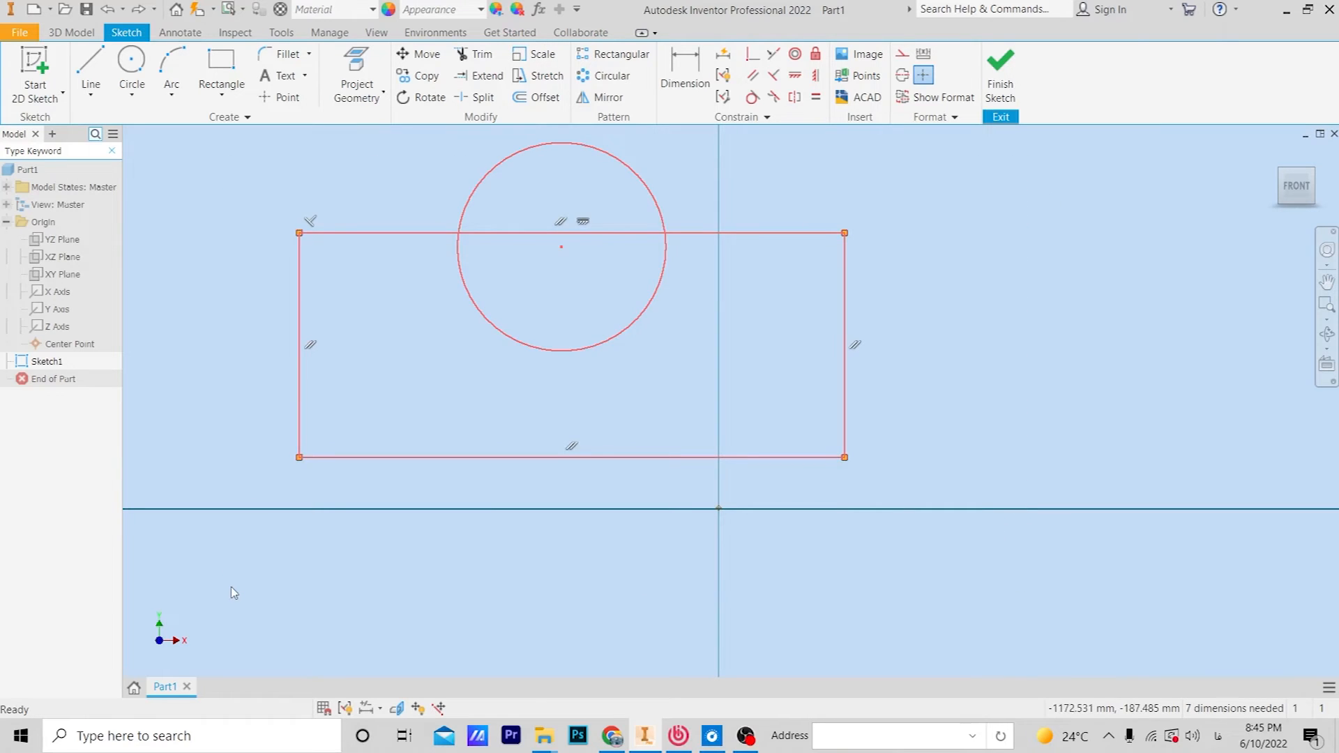
key(Delete)
click(223, 67)
scroll(523, 300, up, 4)
scroll(523, 300, down, 9)
middle_drag(523, 300, 632, 376)
click(960, 228)
click(404, 499)
right_click(558, 367)
click(612, 370)
- Dimension the rectangle's top edge and set its width to 40 mm
click(687, 77)
click(673, 228)
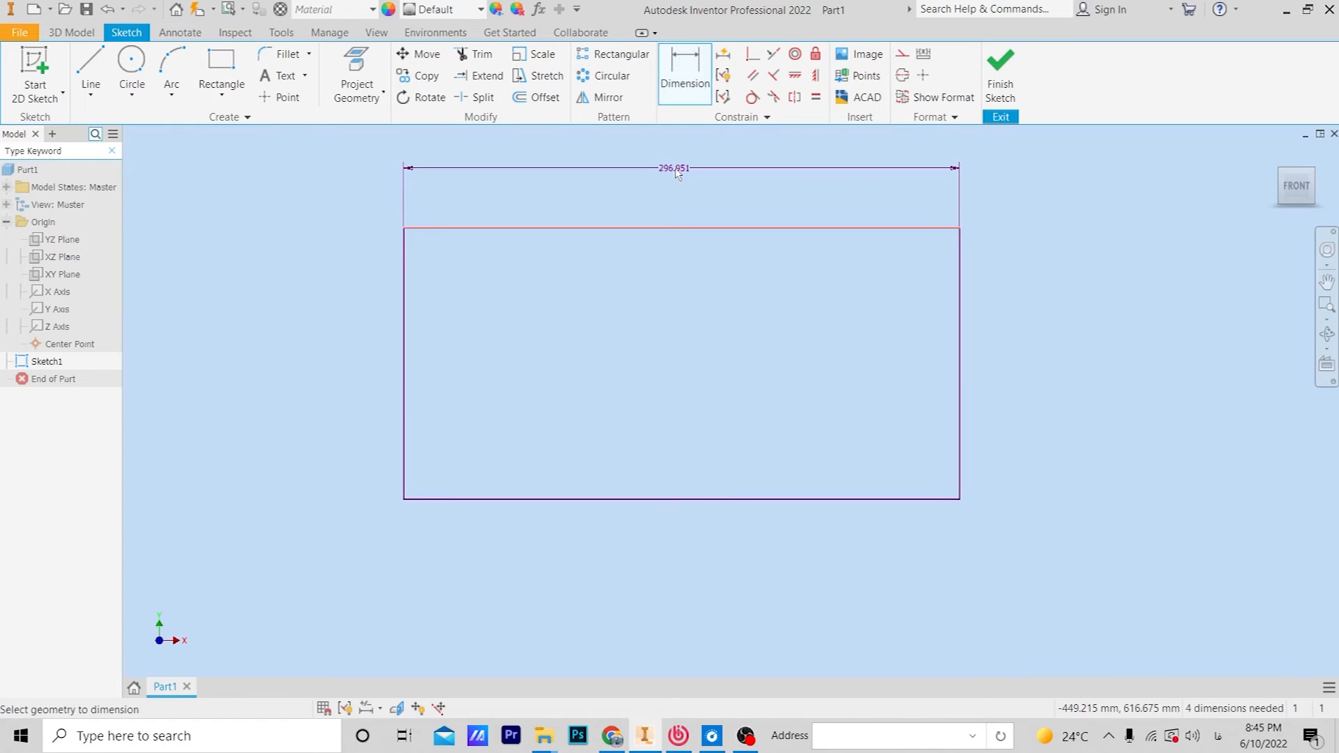
click(700, 192)
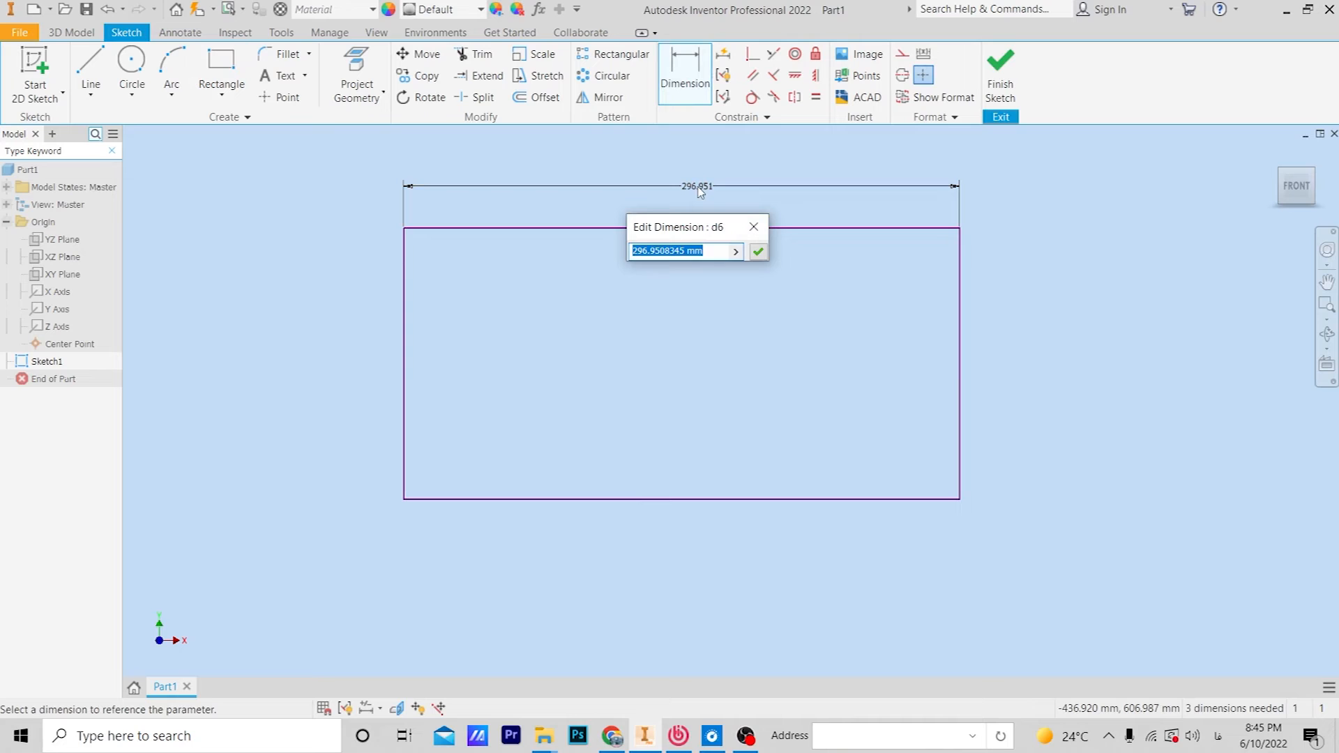
text(40)
key(Return)
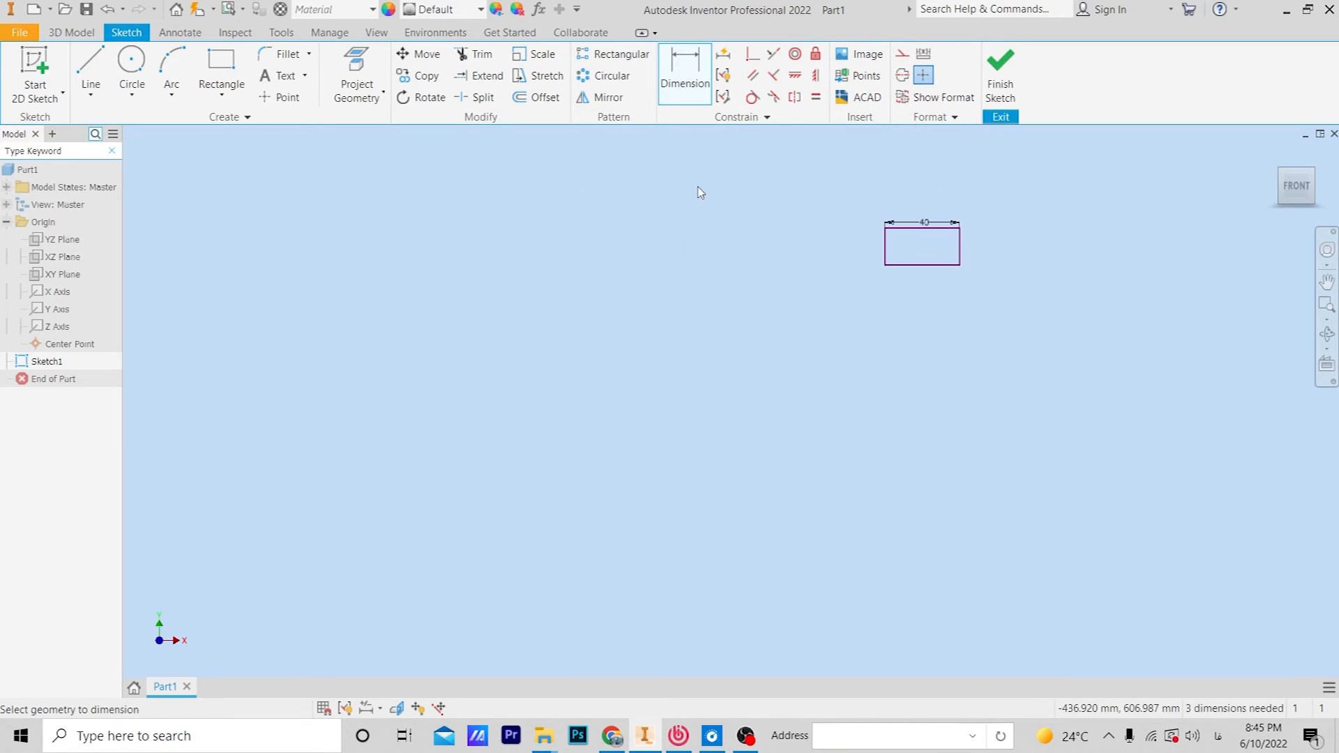
- Dimension the rectangle's left edge and set its height to 20 mm
scroll(850, 209, up, 5)
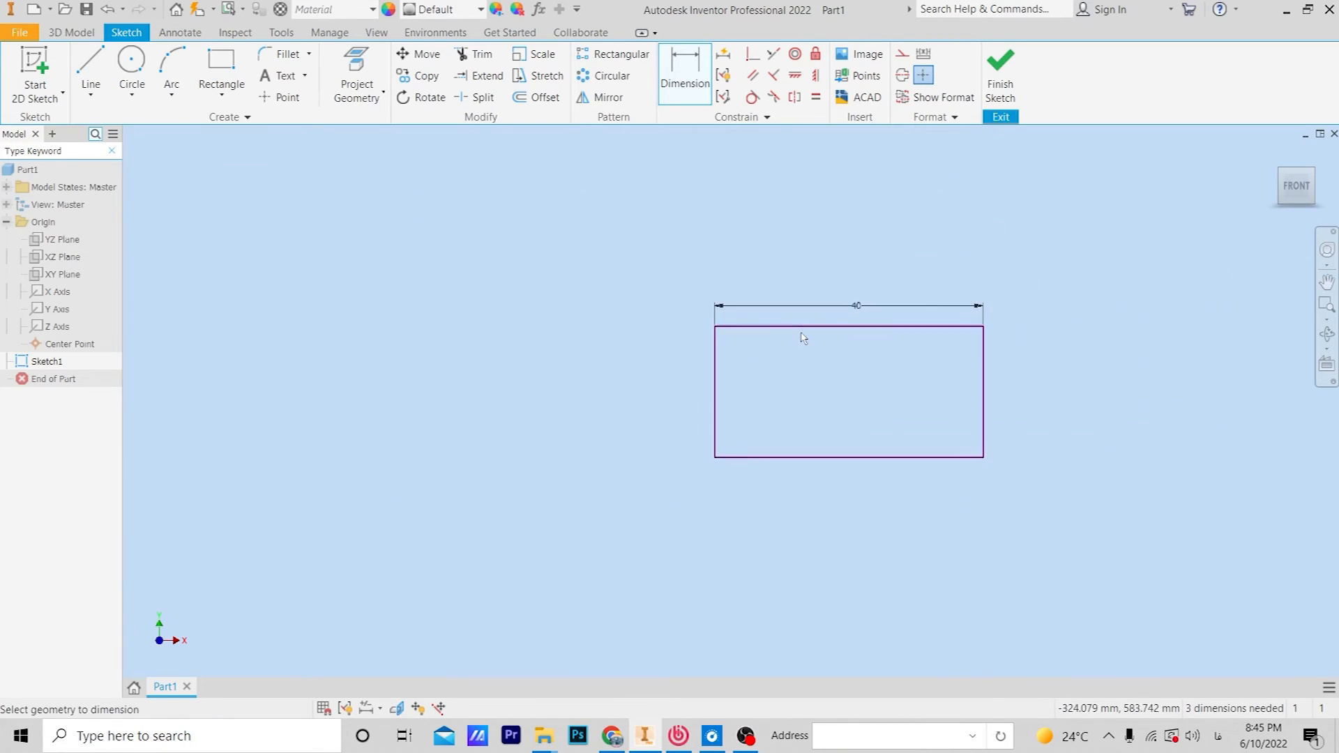
click(637, 374)
click(533, 363)
text(2)
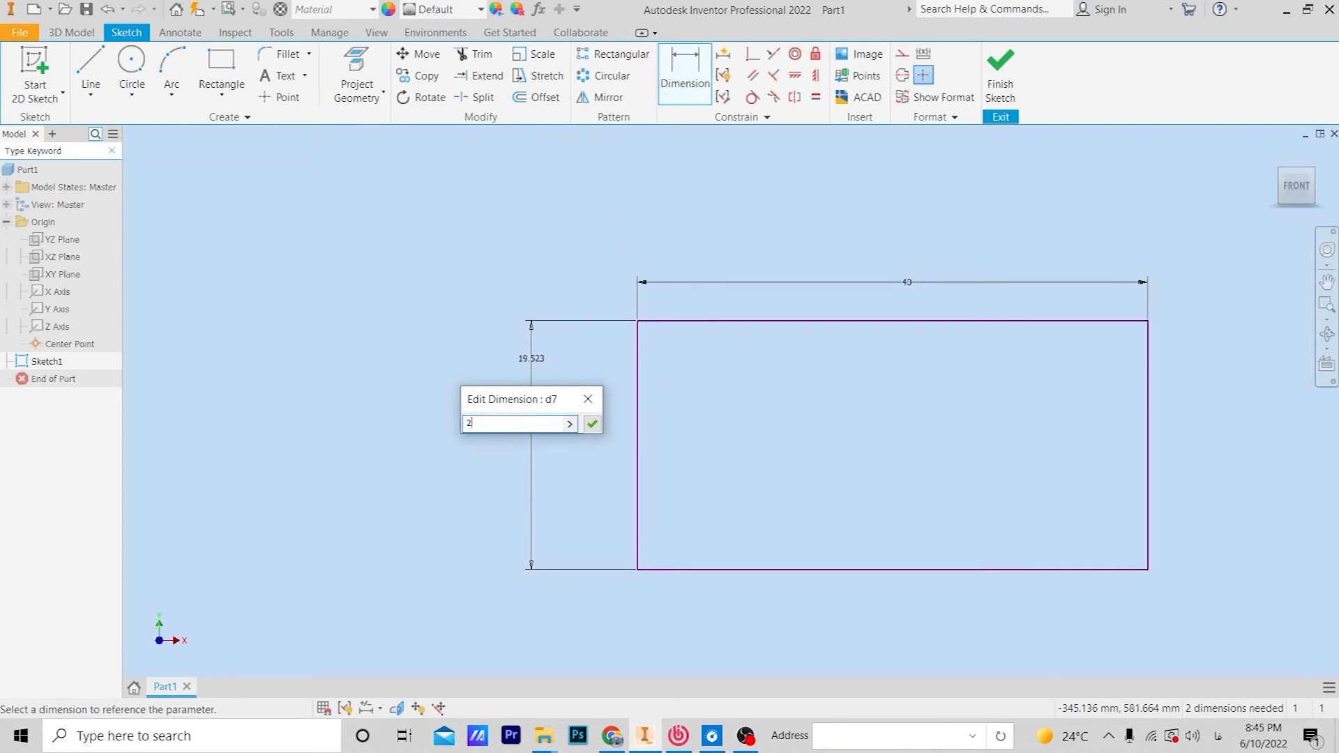
text(0)
key(Return)
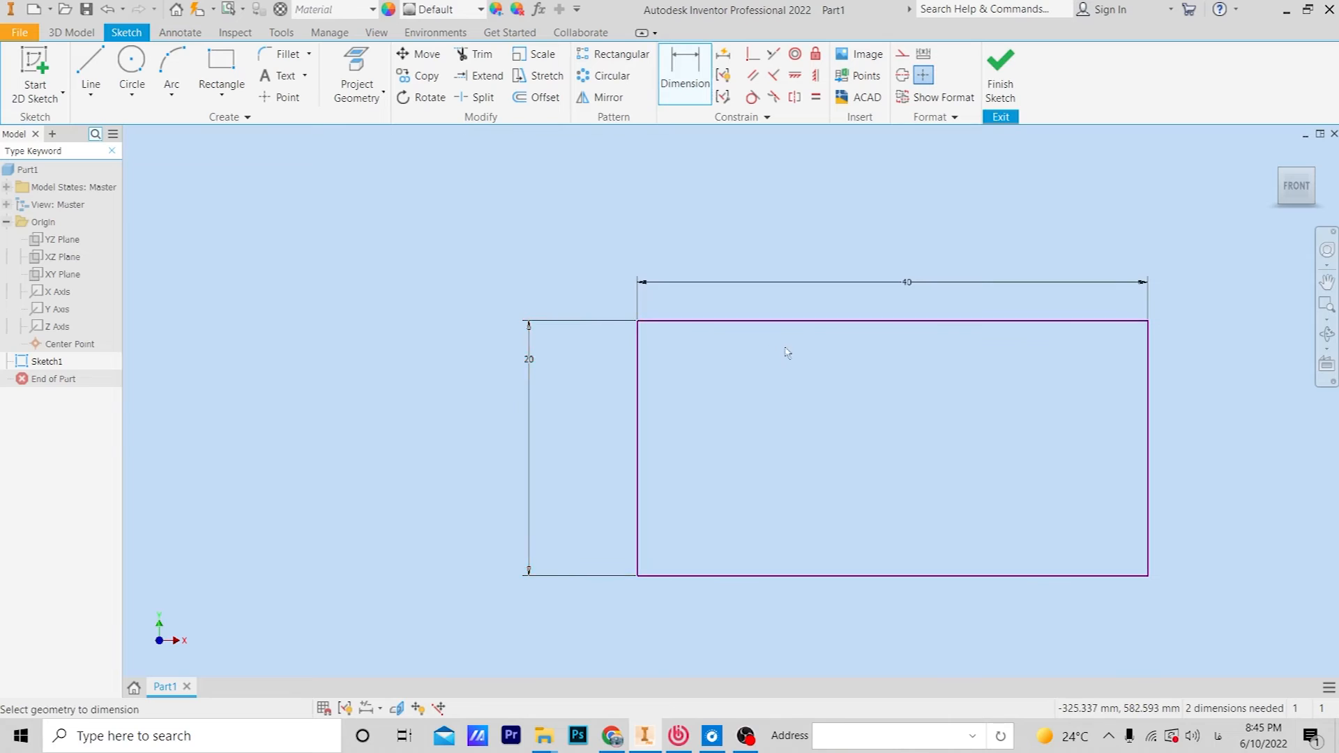
- Scale all four edges of the rectangle by a factor of 2, using its upper-right corner as the base point
middle_drag(788, 352, 613, 341)
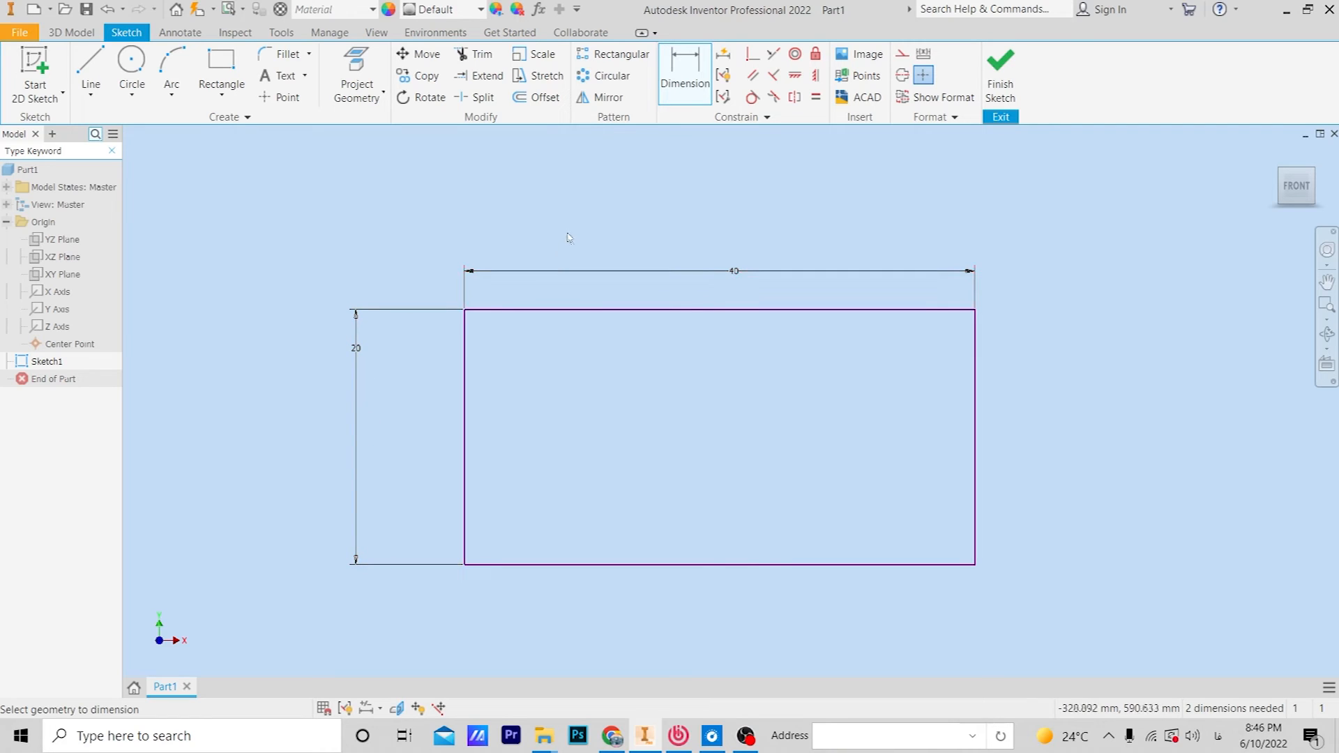
scroll(520, 184, down, 3)
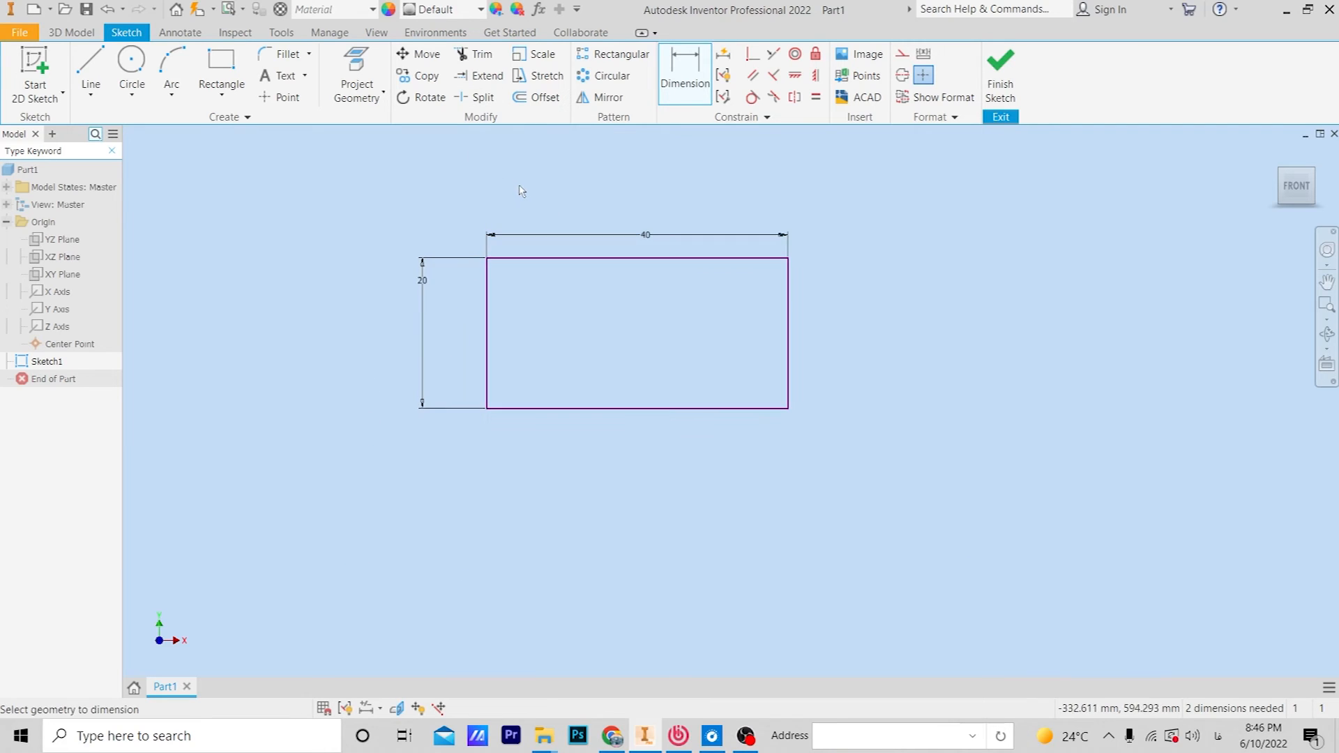
click(535, 54)
click(554, 258)
click(488, 307)
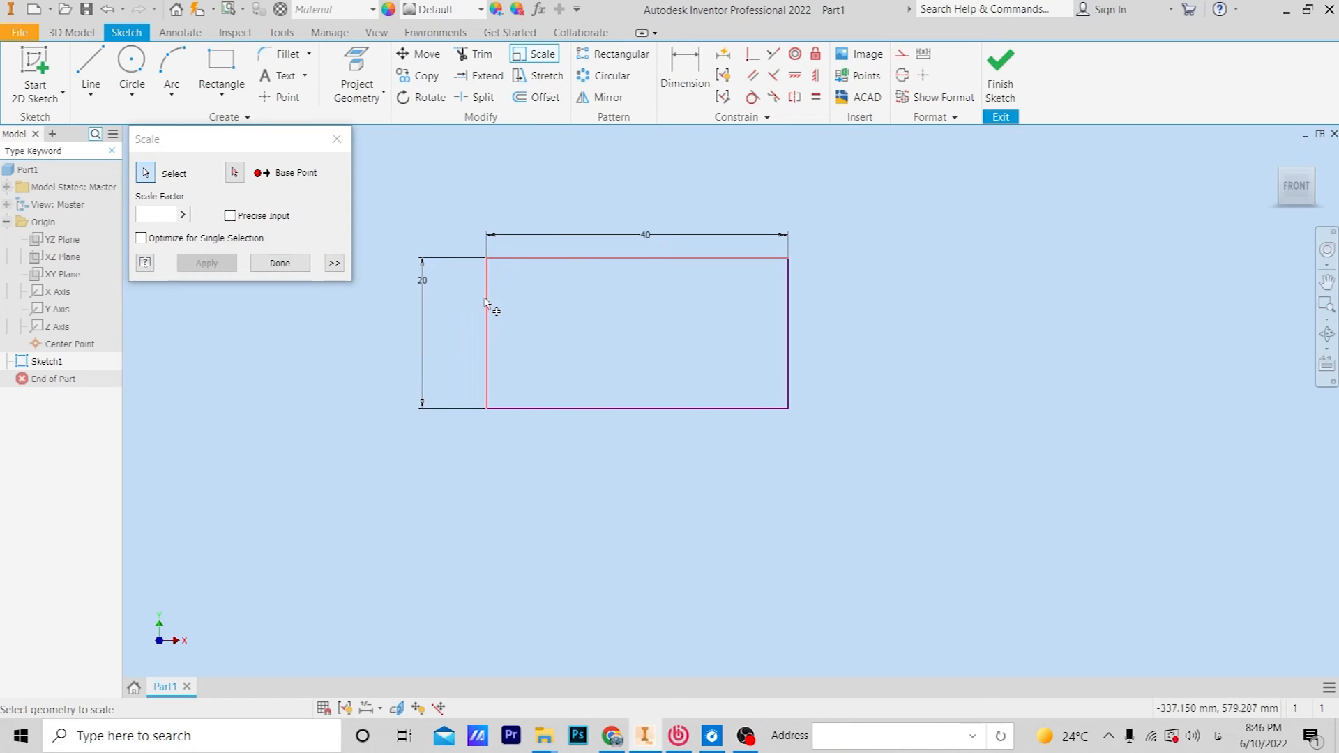
click(579, 408)
click(788, 362)
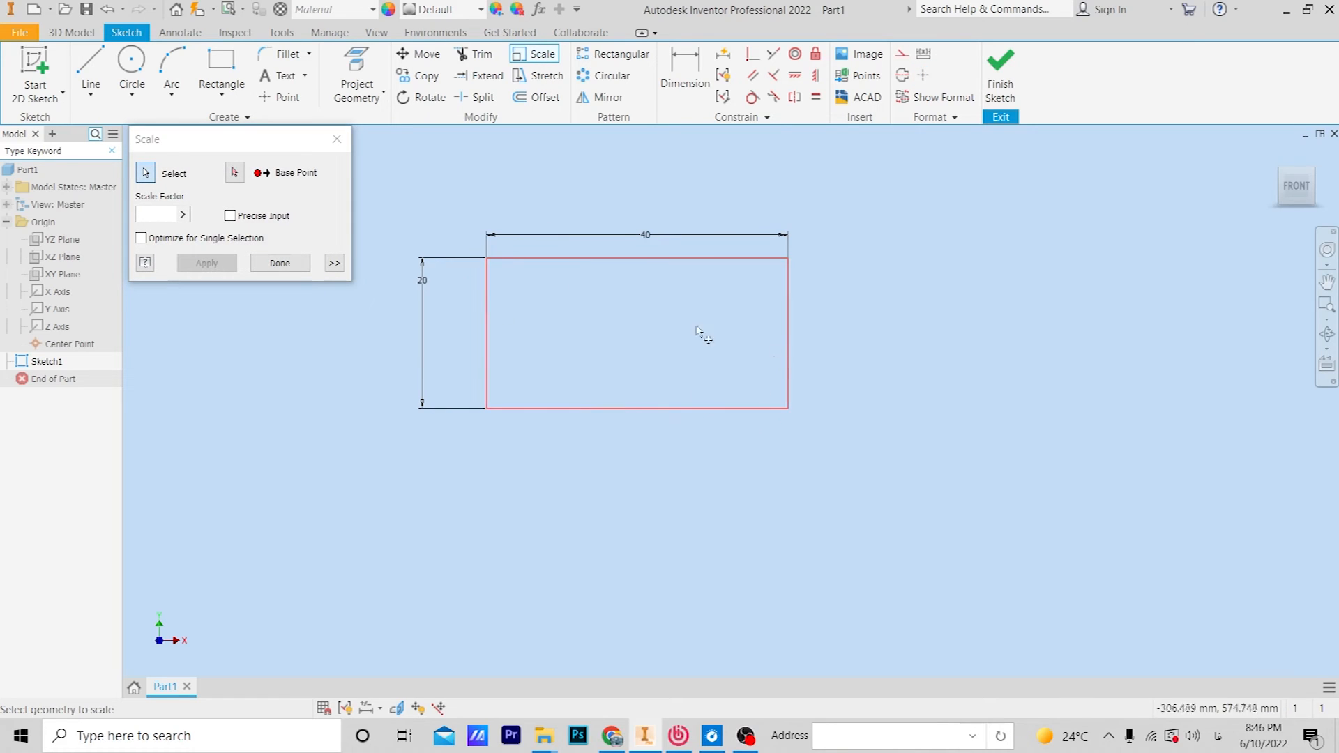
click(234, 172)
click(788, 258)
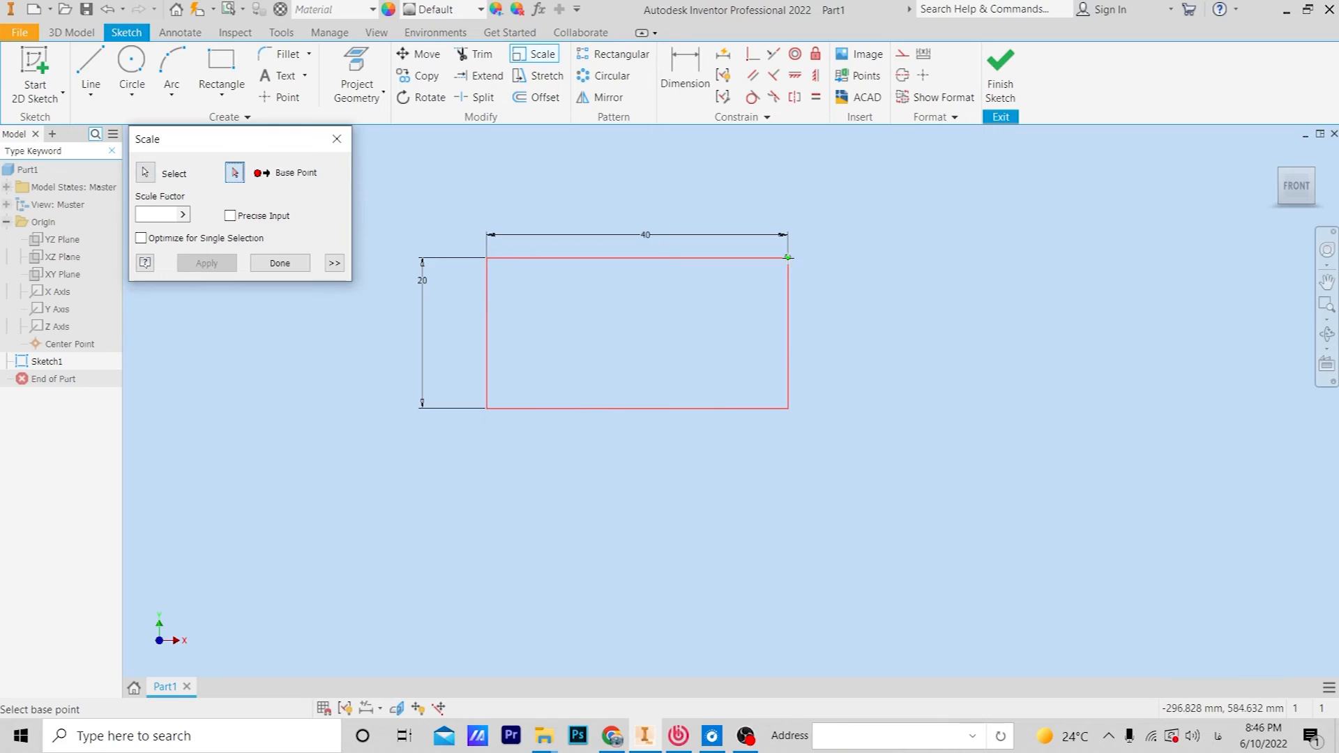
click(592, 390)
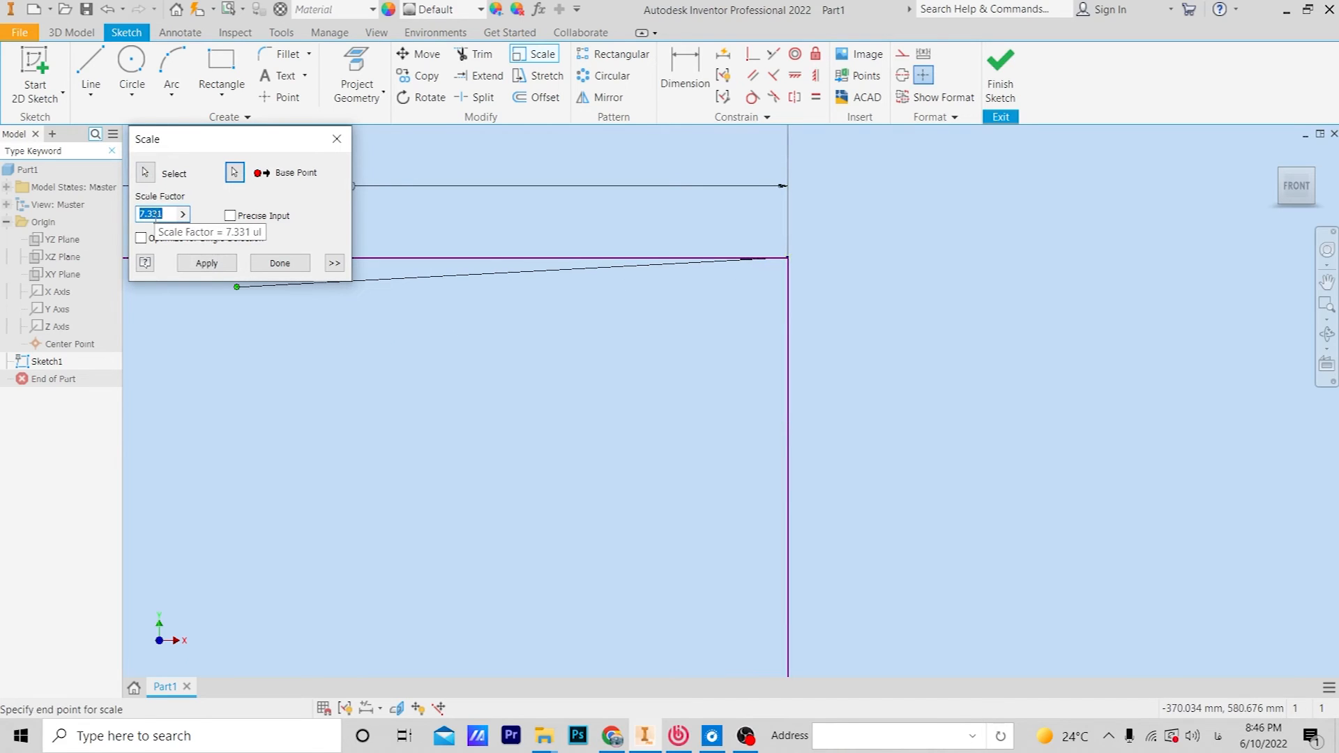
text(2)
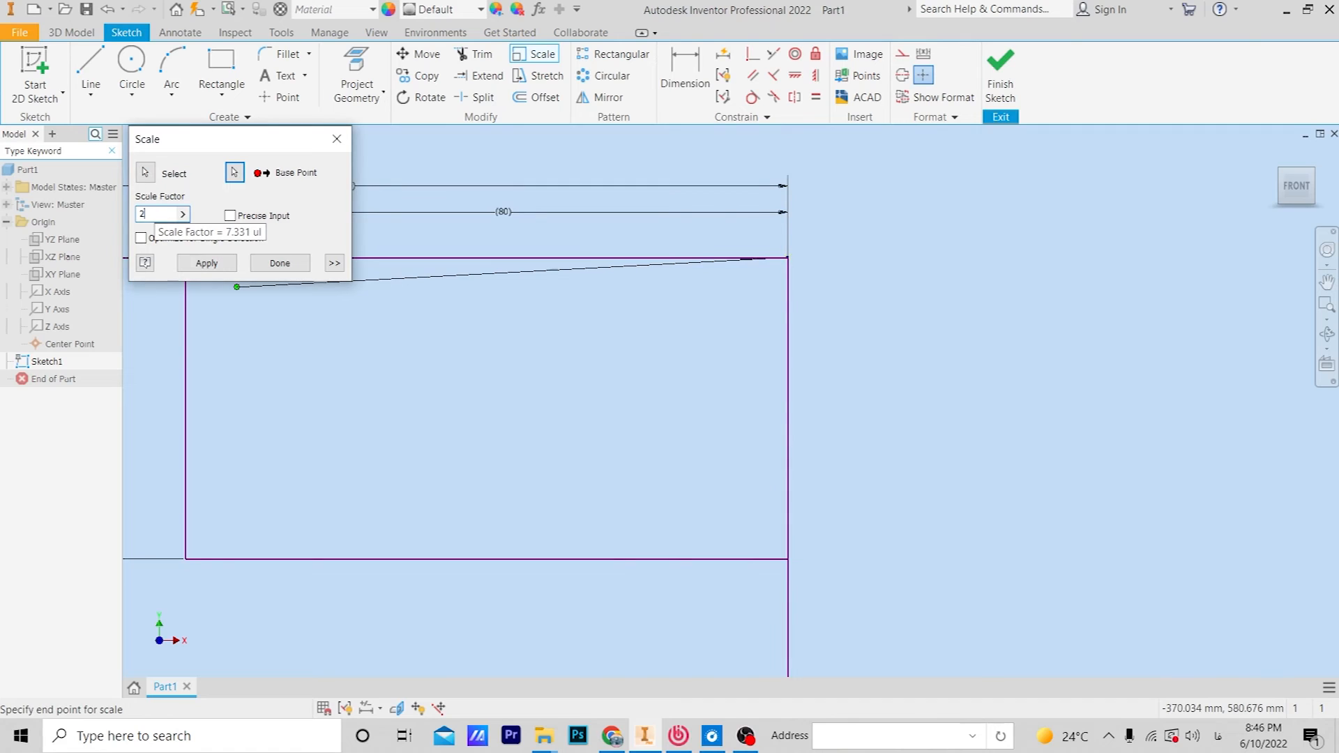
key(Return)
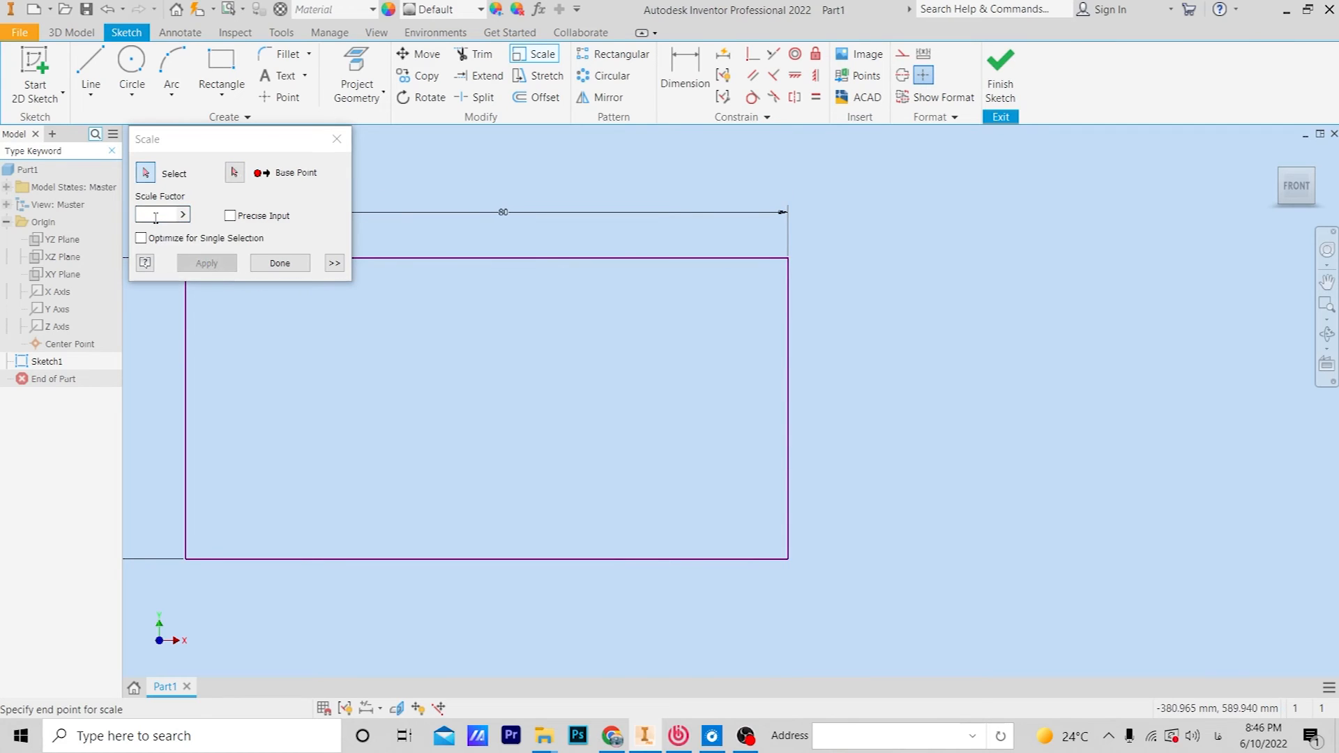
middle_drag(382, 341, 833, 365)
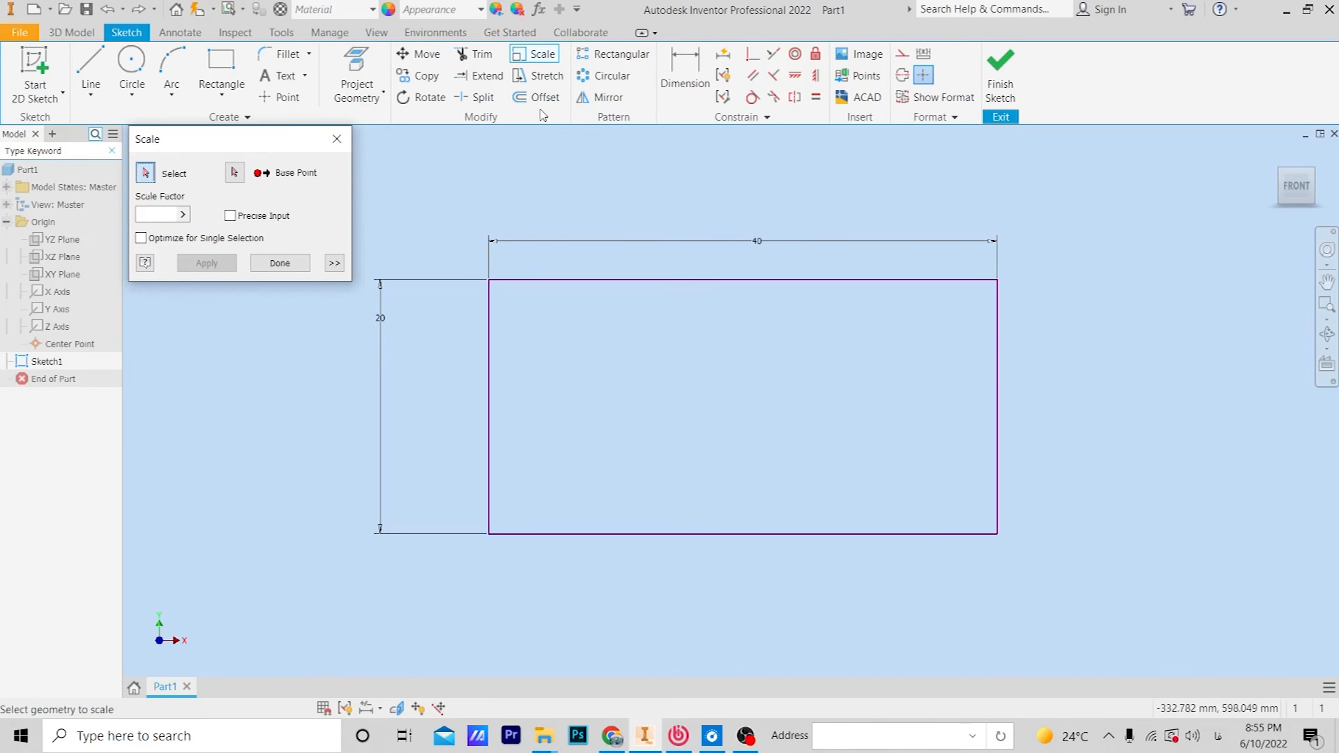
click(337, 138)
- Offset the whole 40 by 20 mm rectangle outward by about 3.9 mm
click(531, 99)
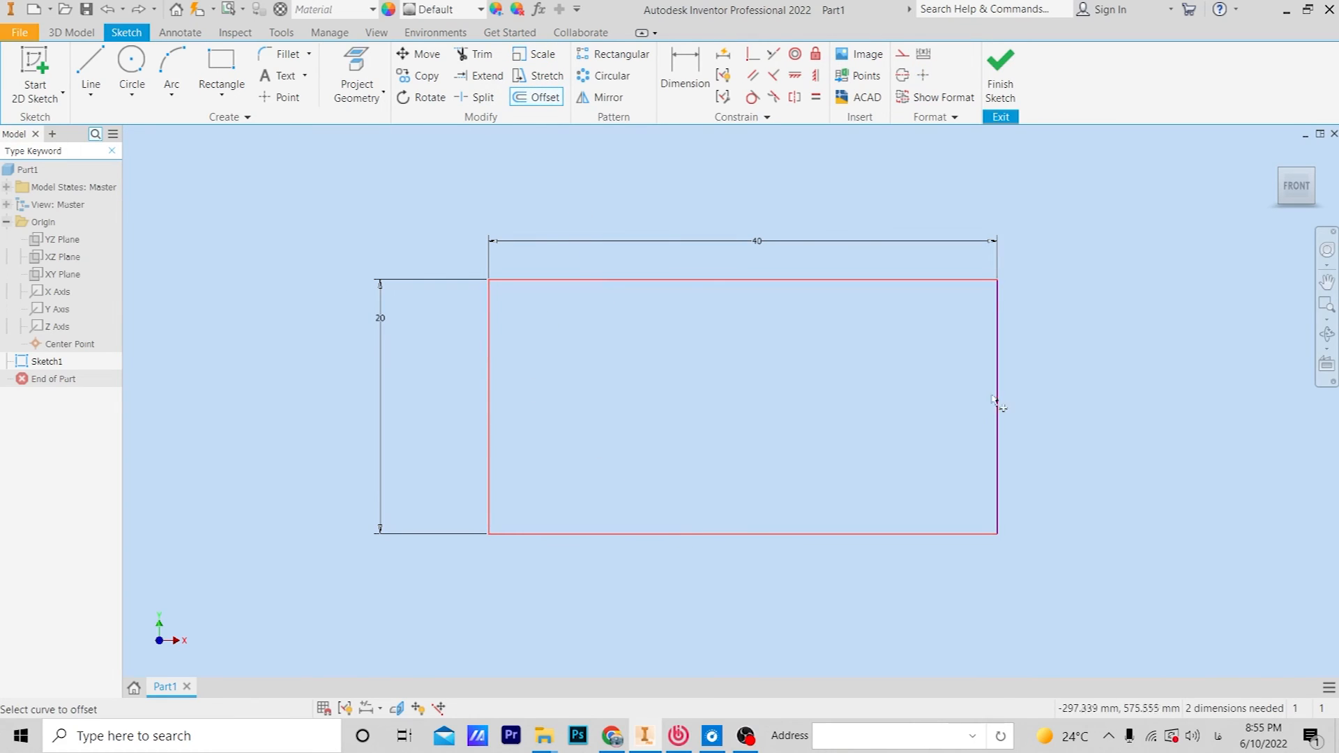
right_click(837, 397)
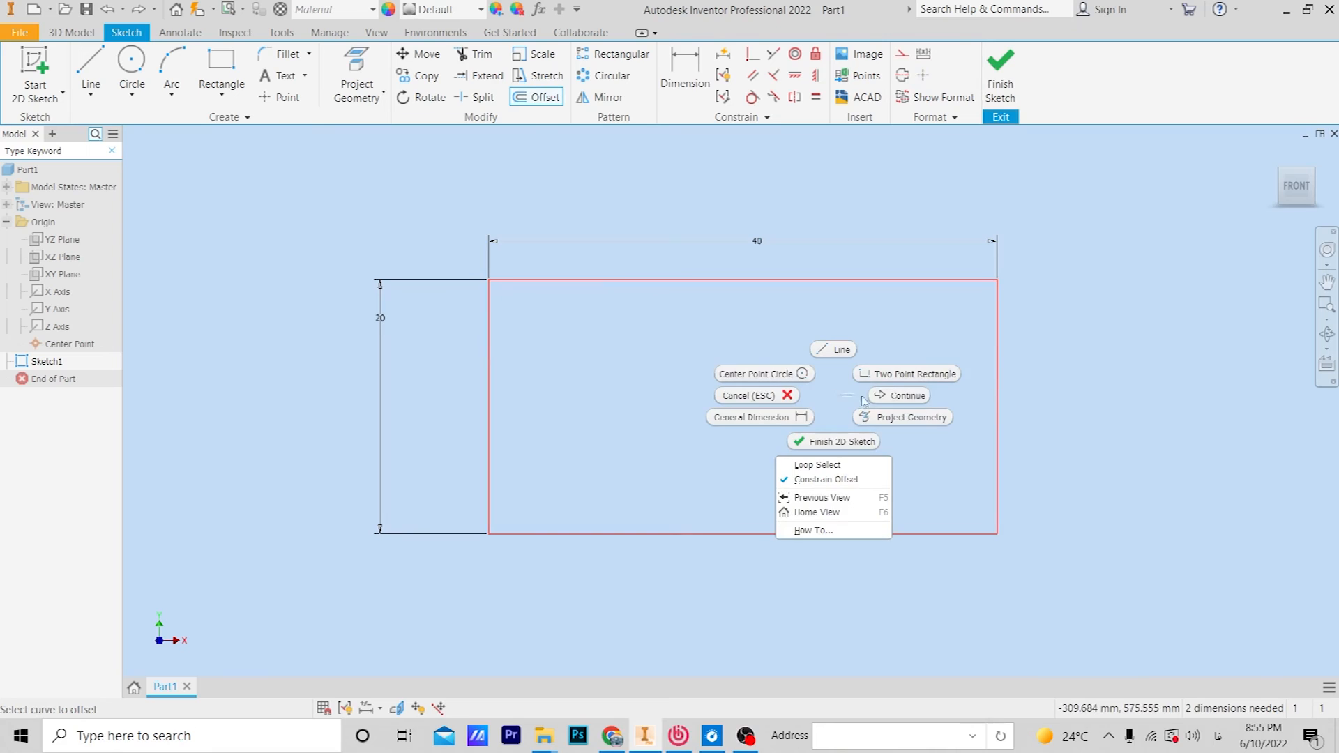
click(896, 397)
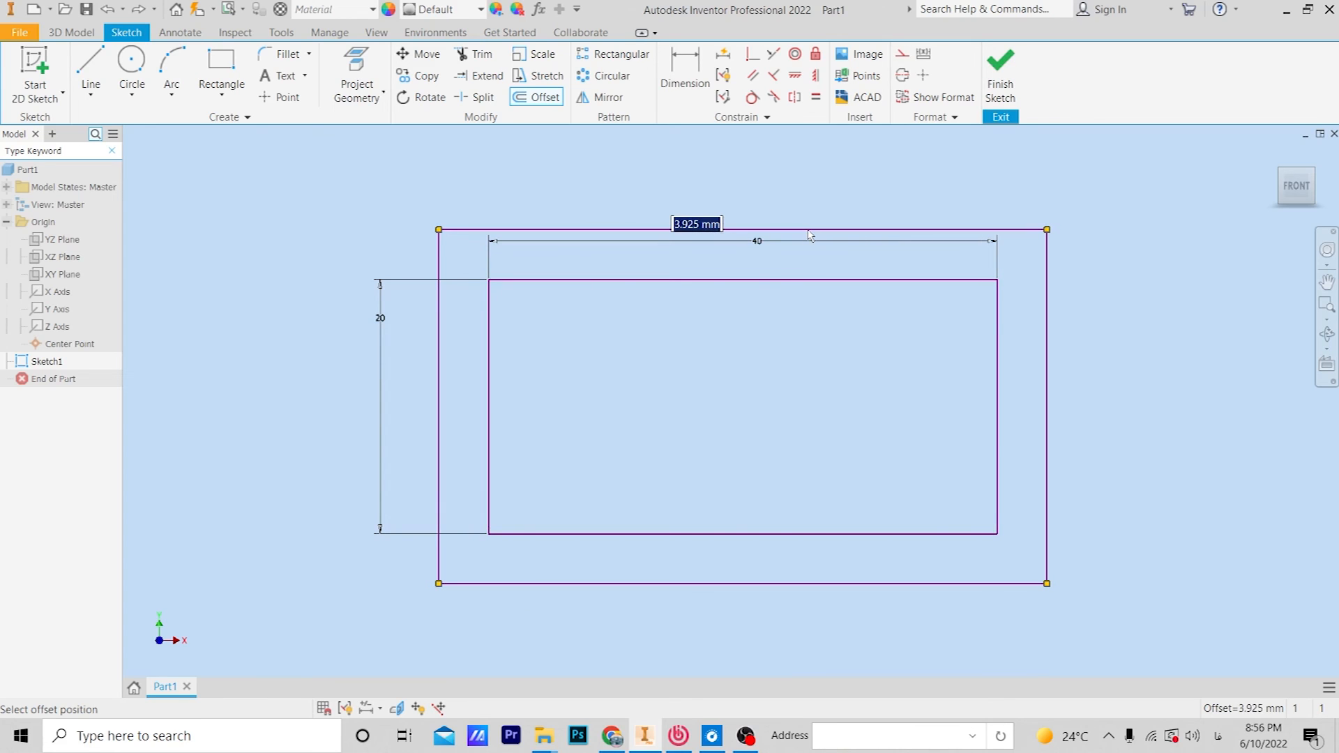
click(809, 235)
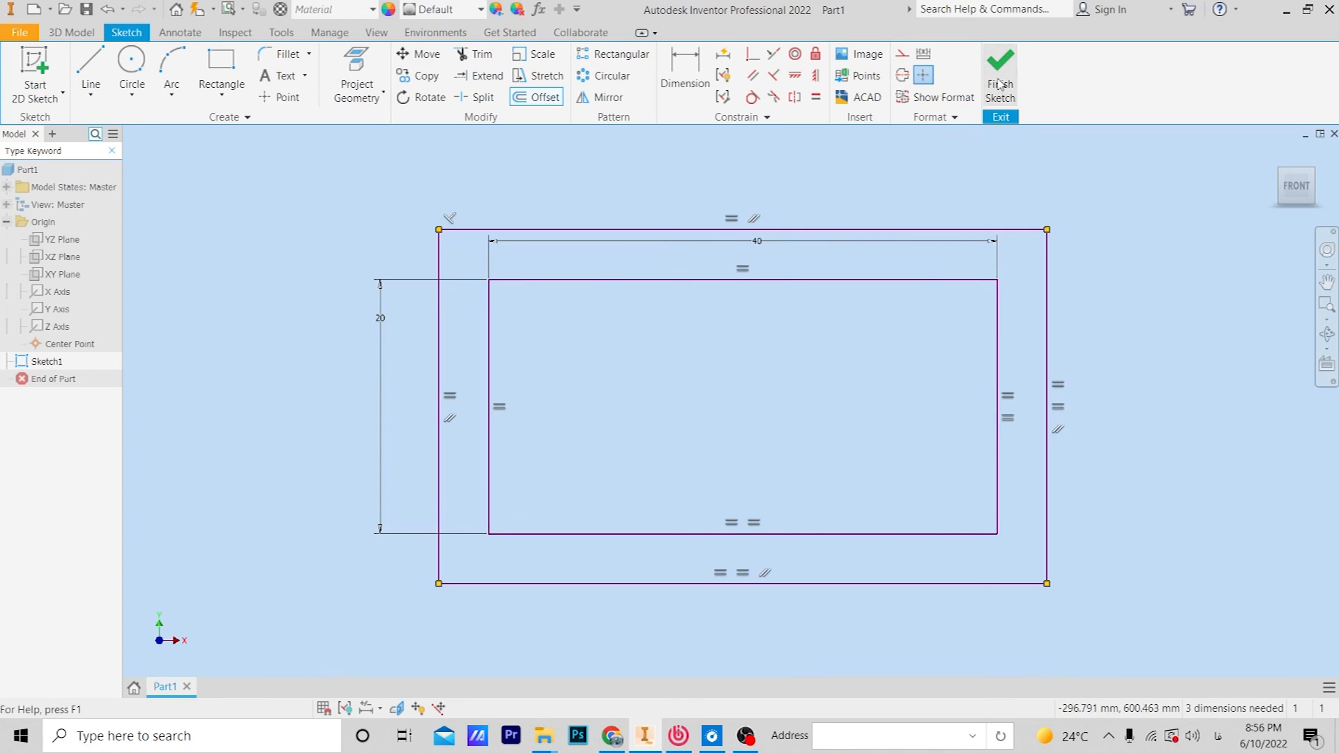
- Dimension the gap between the top edges of the inner and outer rectangles, placing the dimension outside their upper-left corner
key(d)
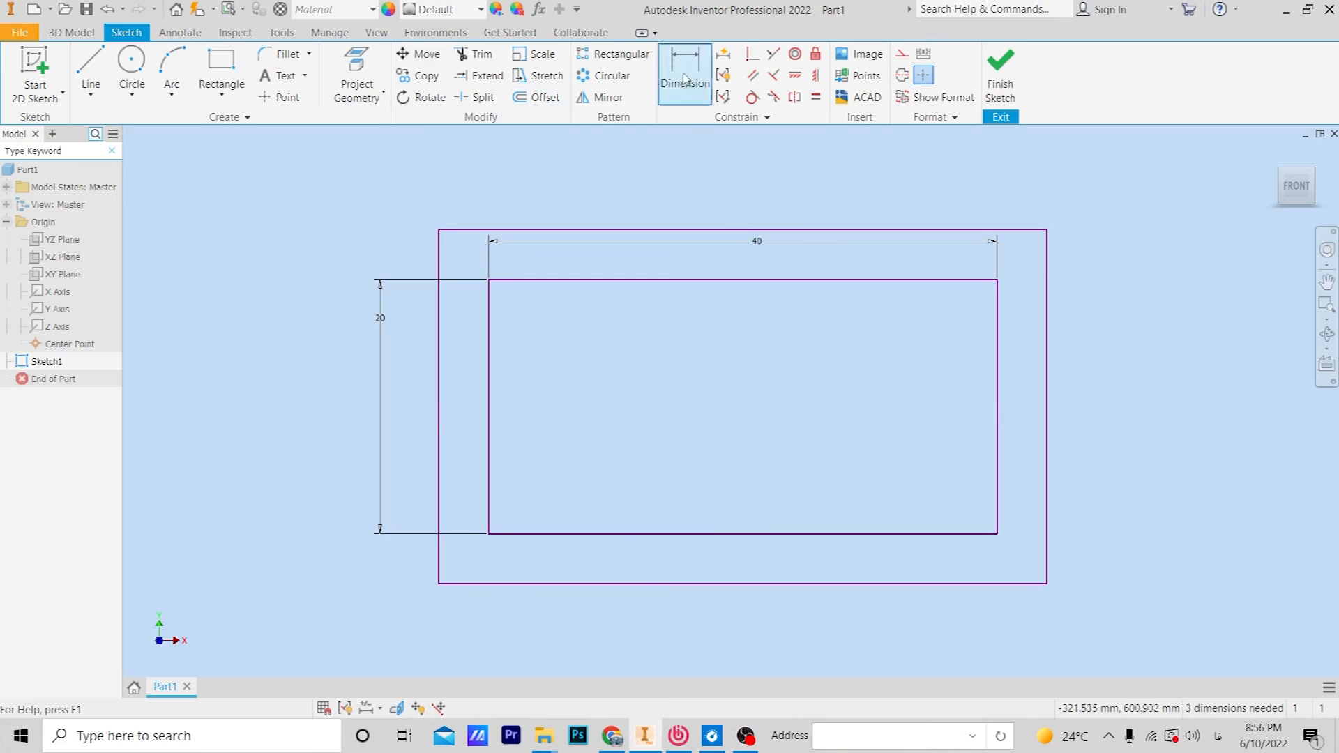
click(689, 230)
click(697, 280)
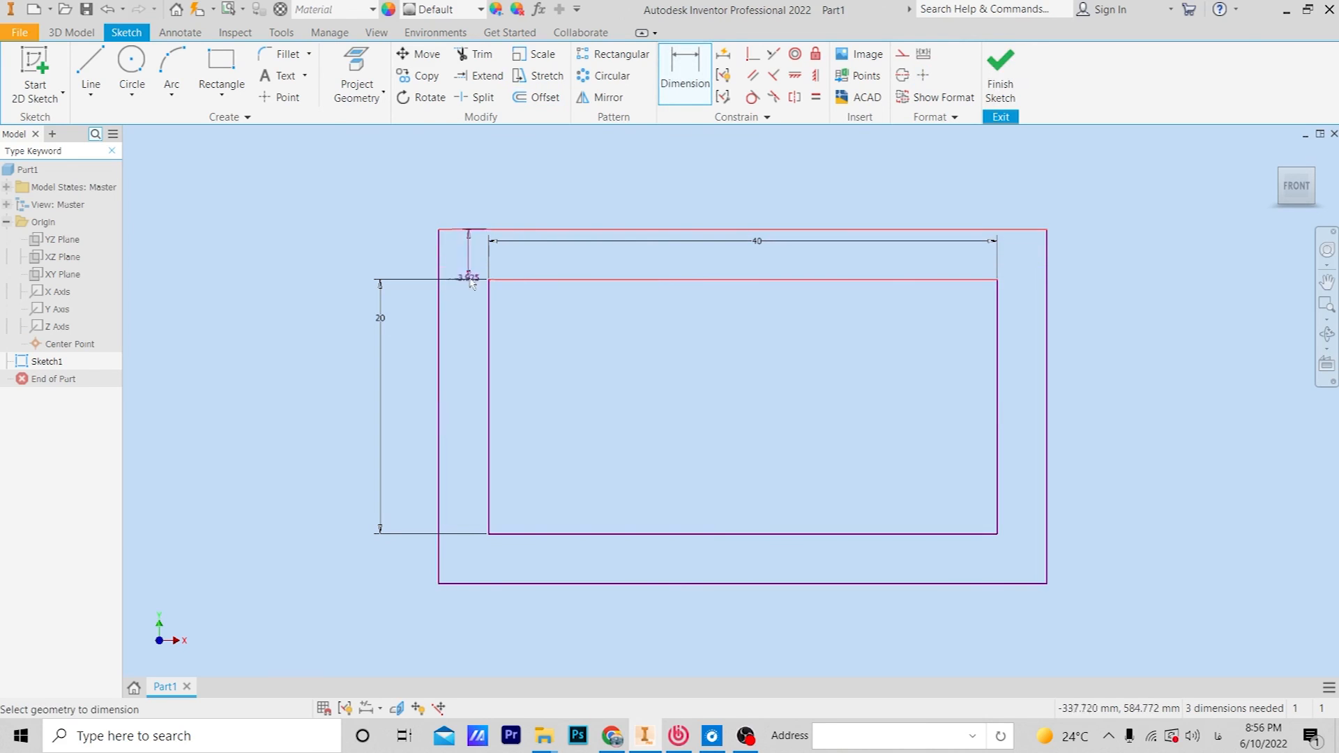
click(410, 247)
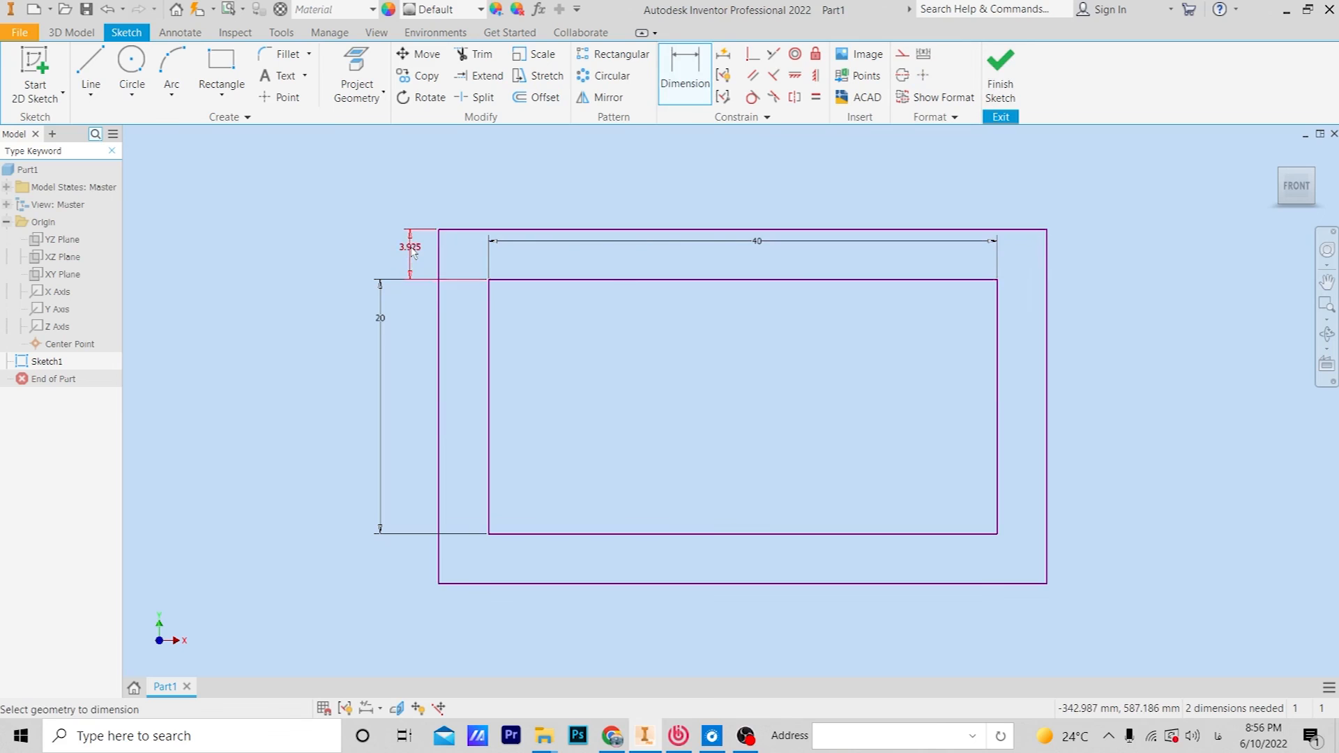
- Try to dimension the gap between the left edges of the inner and outer rectangles, and decline creating a driven dimension
click(680, 78)
click(490, 325)
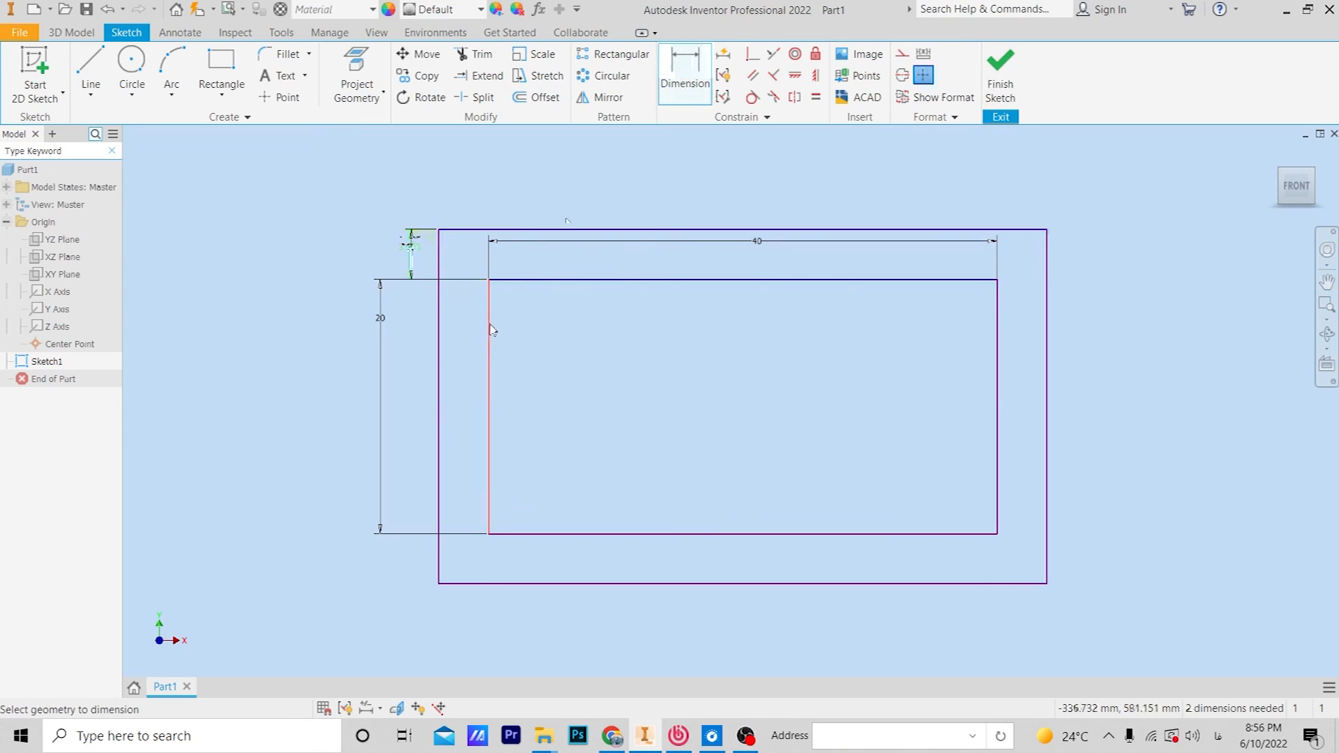
click(439, 349)
click(460, 352)
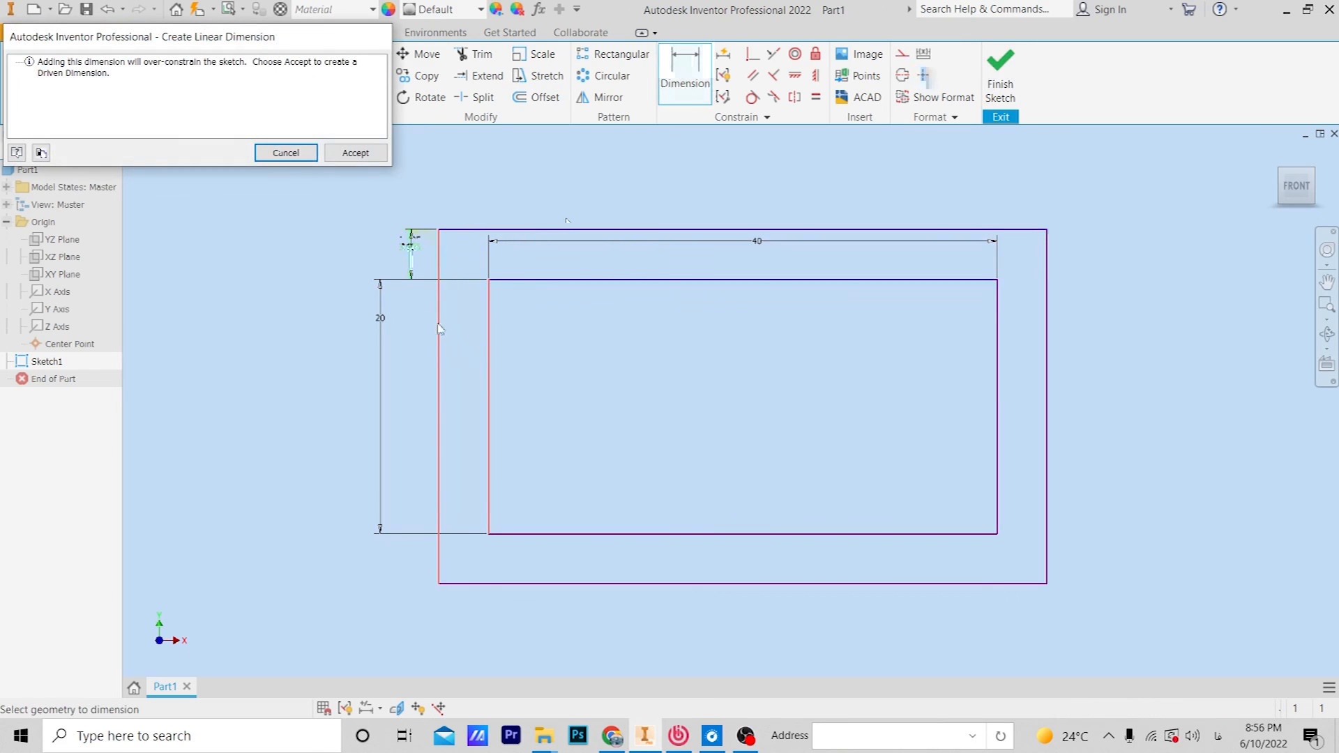
click(286, 153)
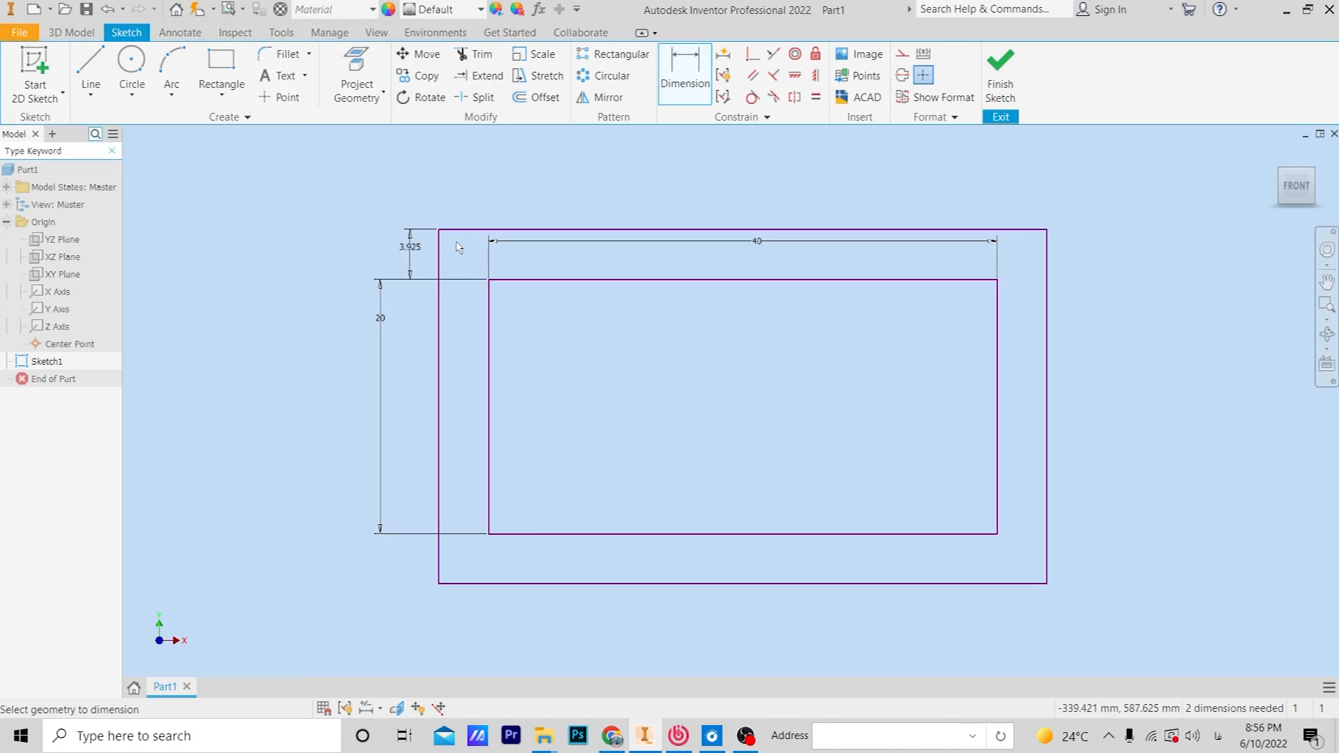